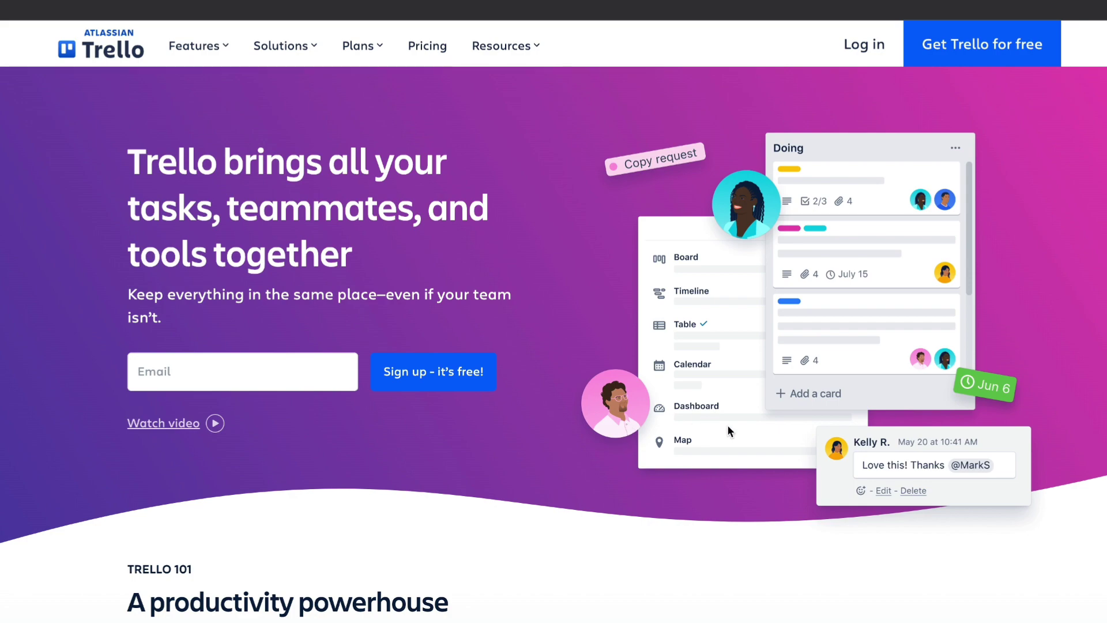
Step: Browse the Trello landing page and its carousel of workflow examples
scroll(503, 427, down, 9)
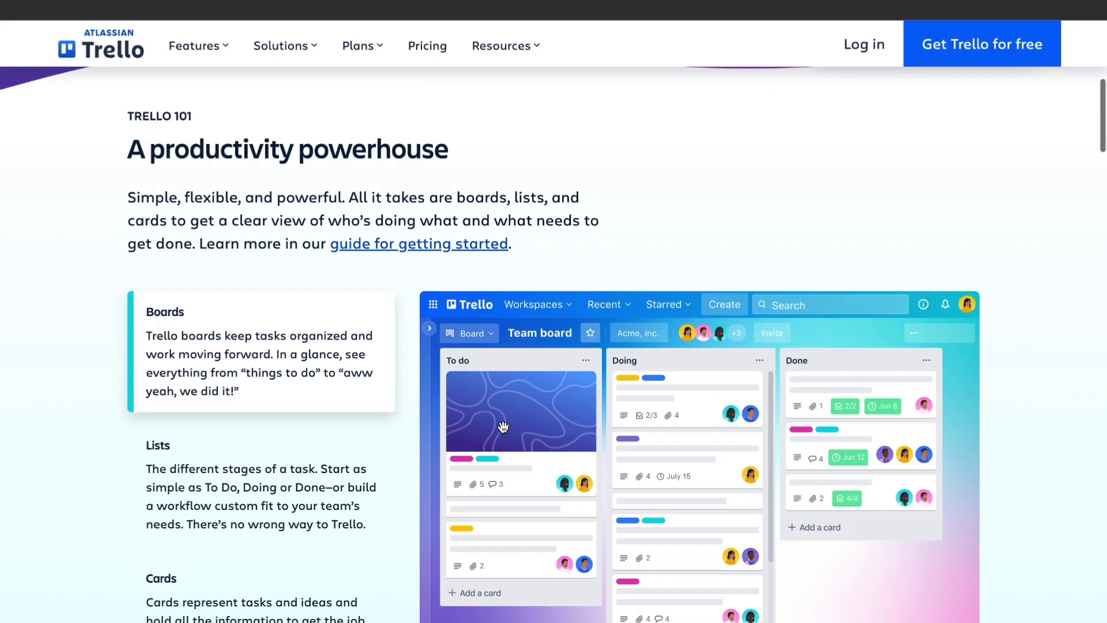
scroll(318, 465, down, 7)
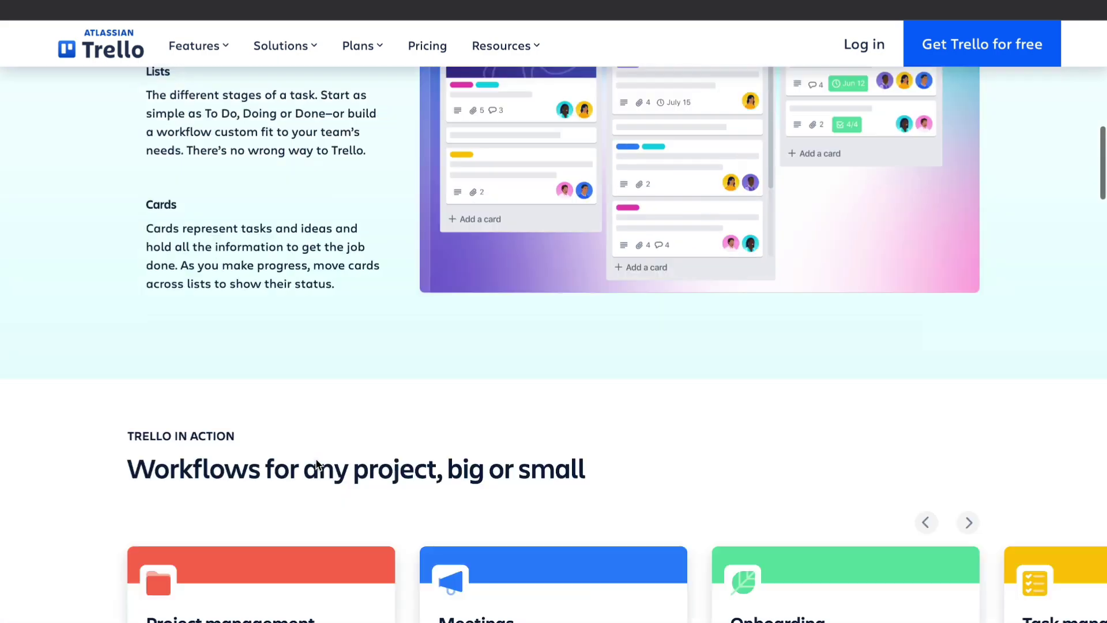
scroll(317, 465, down, 3)
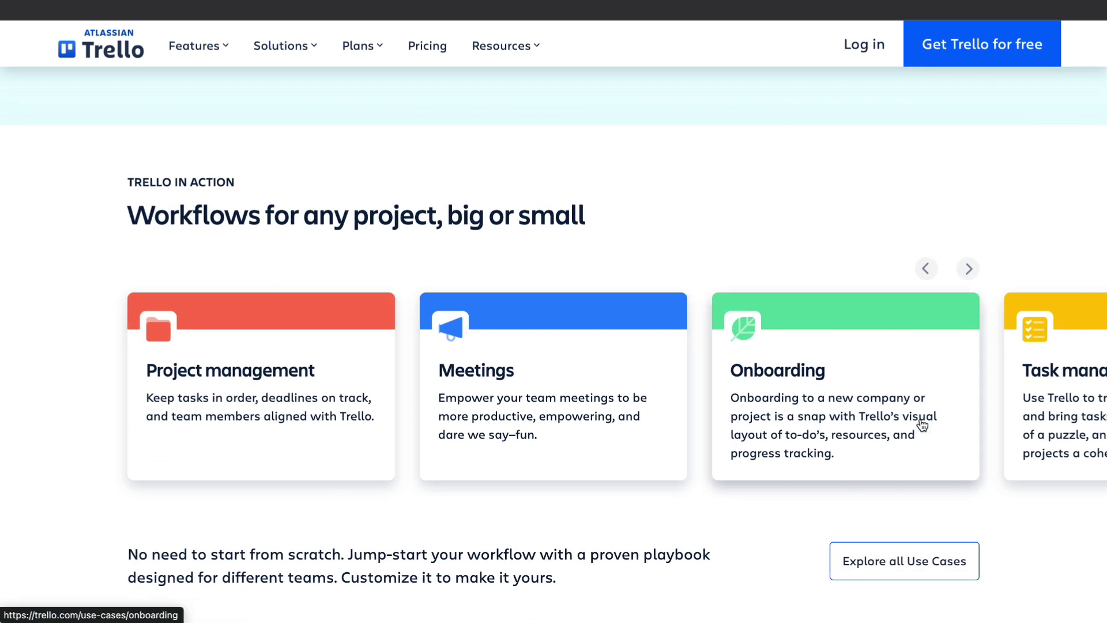
click(968, 275)
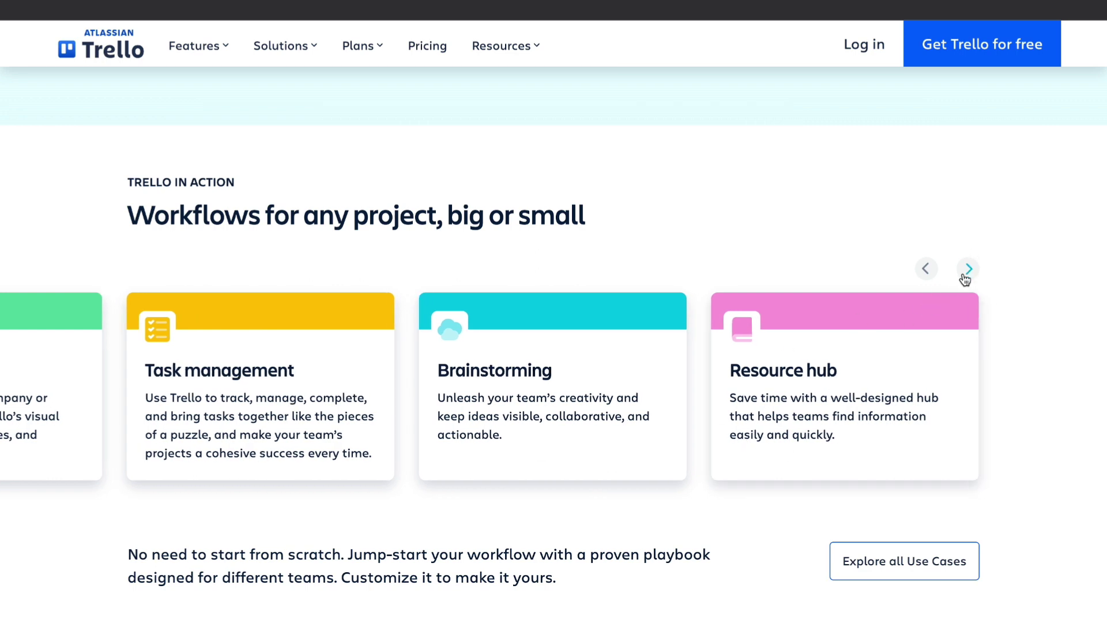
scroll(613, 423, down, 3)
scroll(496, 362, down, 1)
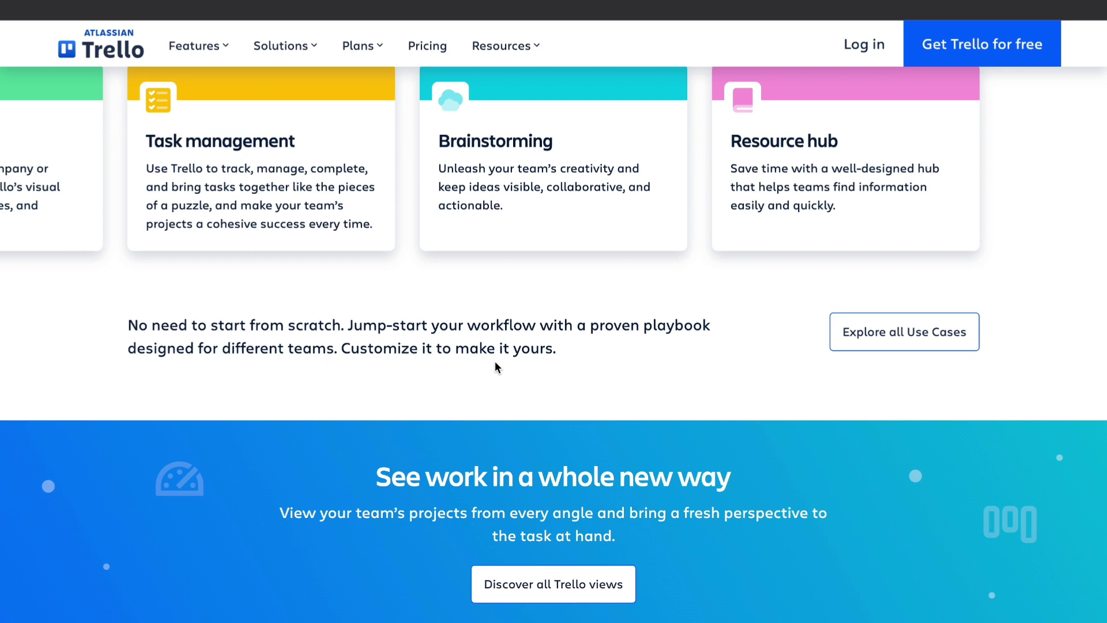
scroll(494, 361, up, 5)
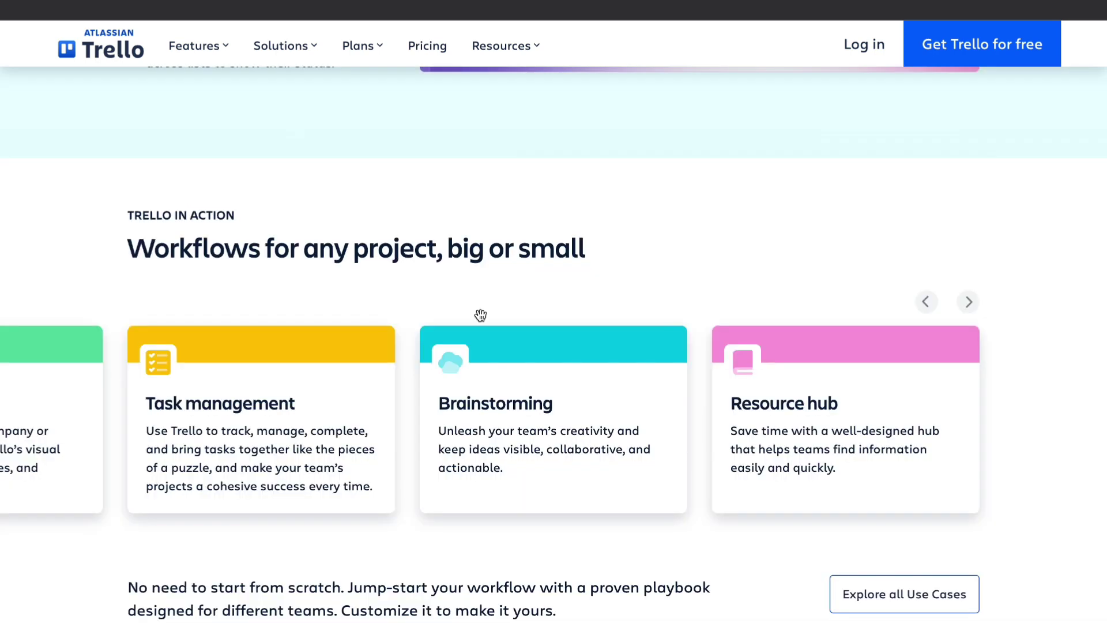
scroll(480, 316, up, 15)
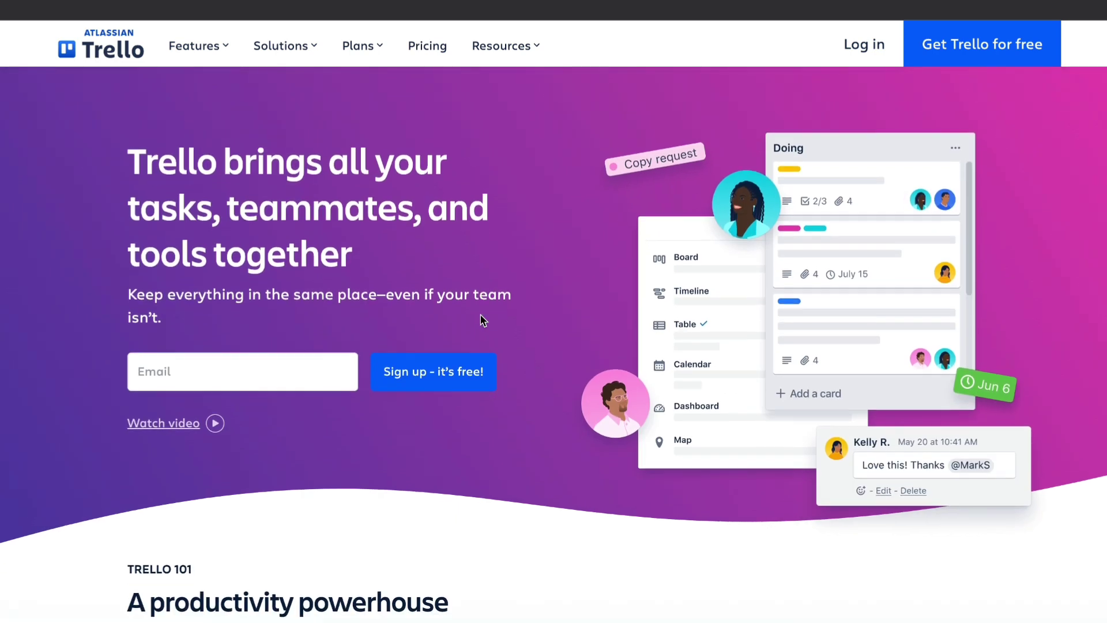
Step: Sign up with Google, skip the welcome and invite steps, and dismiss the Premium offer
click(982, 46)
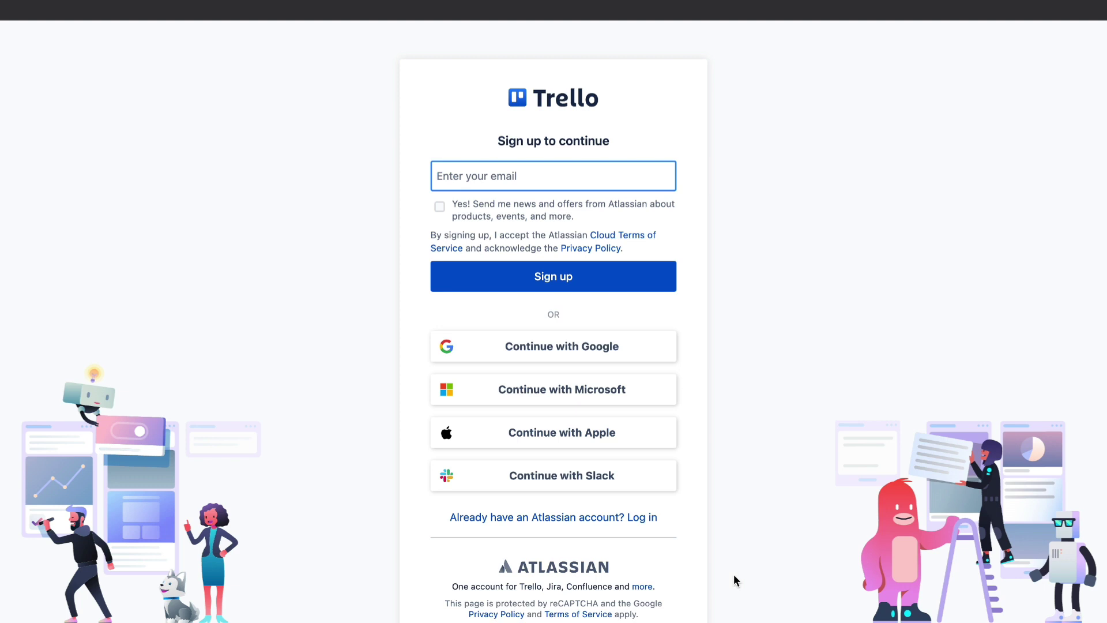
click(524, 354)
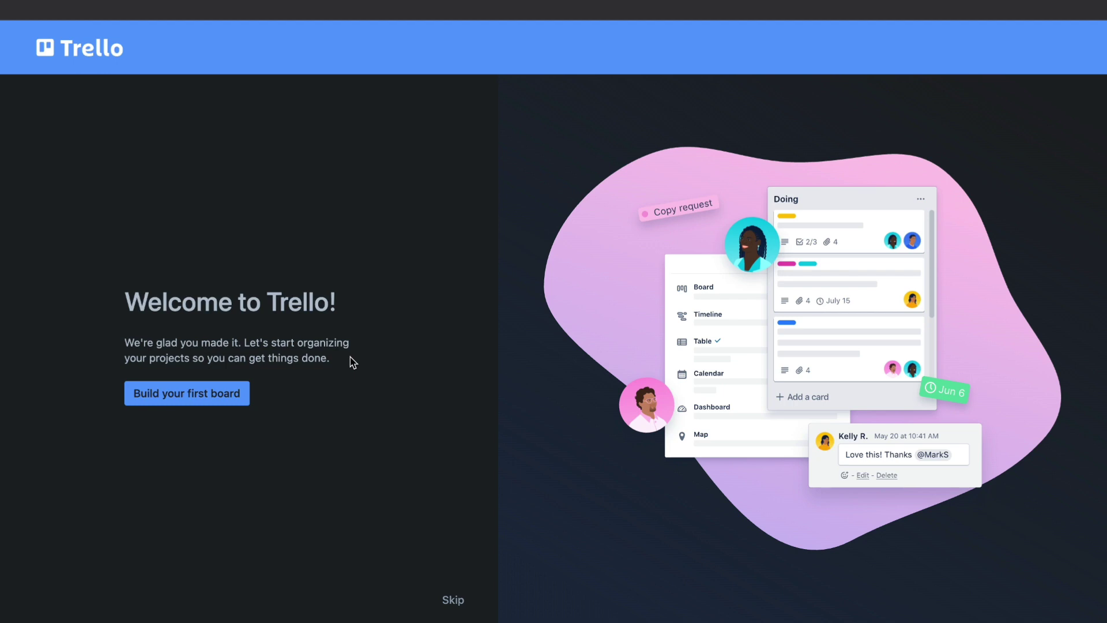
click(190, 405)
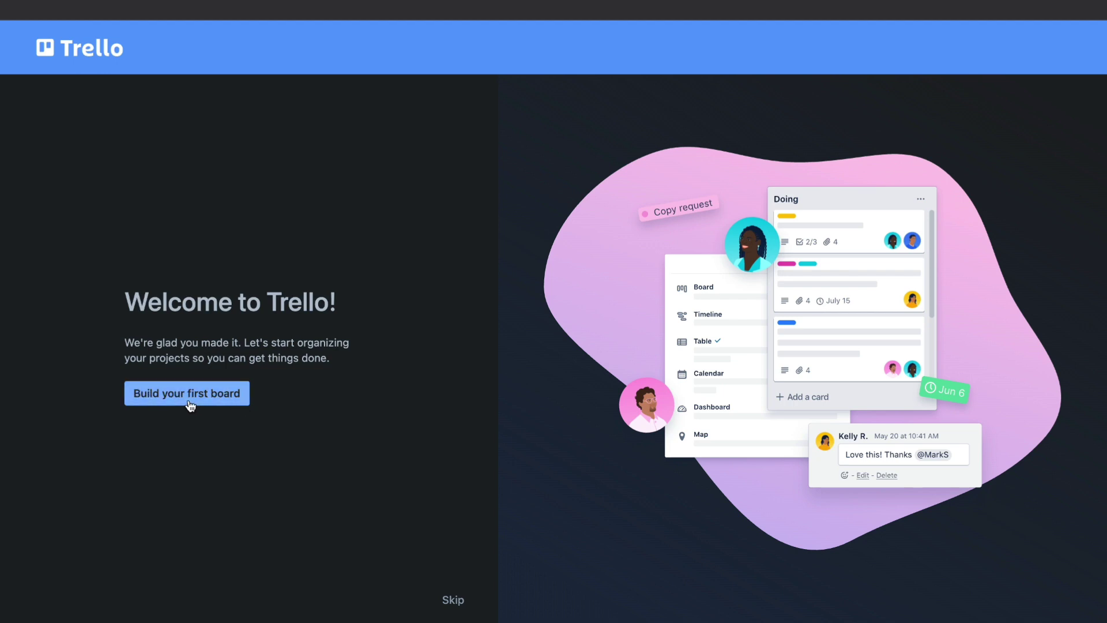
click(455, 603)
click(455, 601)
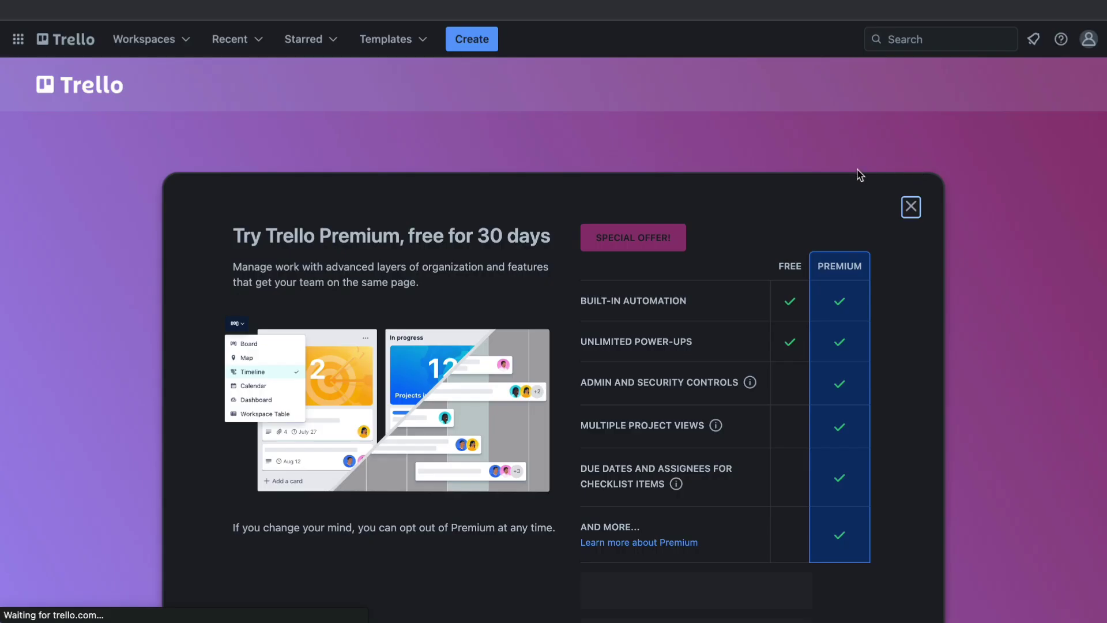
click(913, 205)
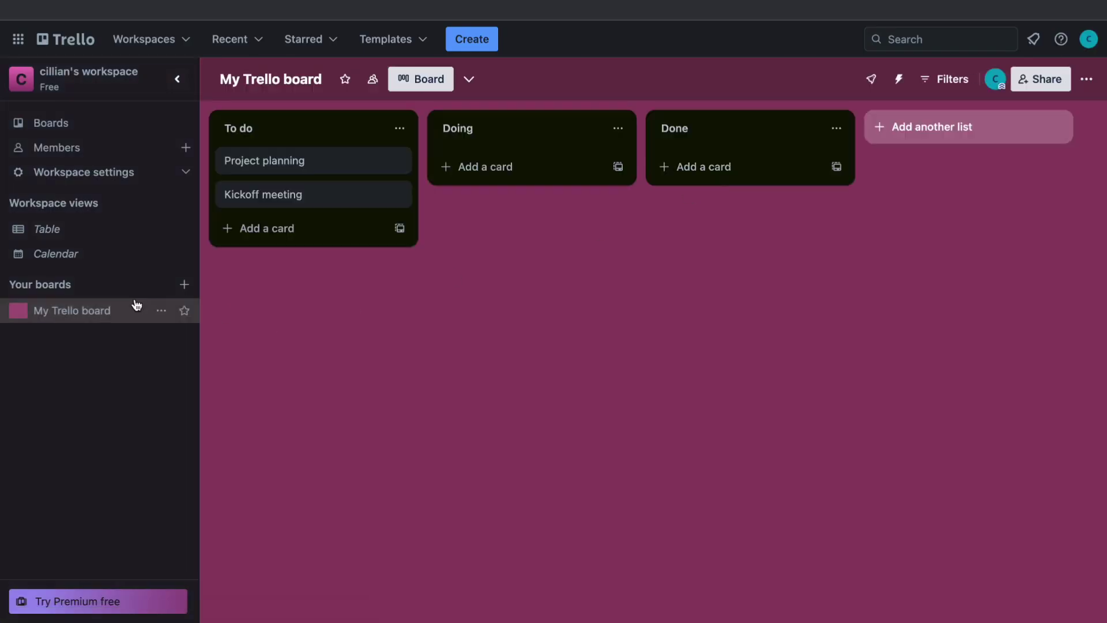
drag(8, 284, 64, 282)
click(109, 352)
Step: Begin a new board, keeping Workspace visibility, then switch to starting from a template
click(185, 284)
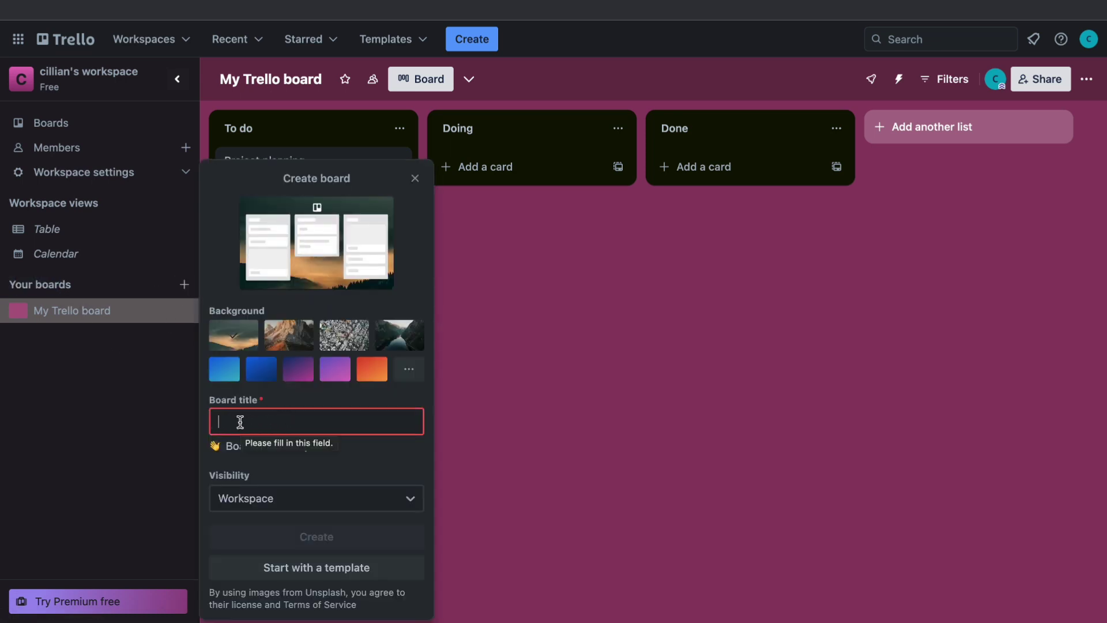
click(262, 498)
click(263, 498)
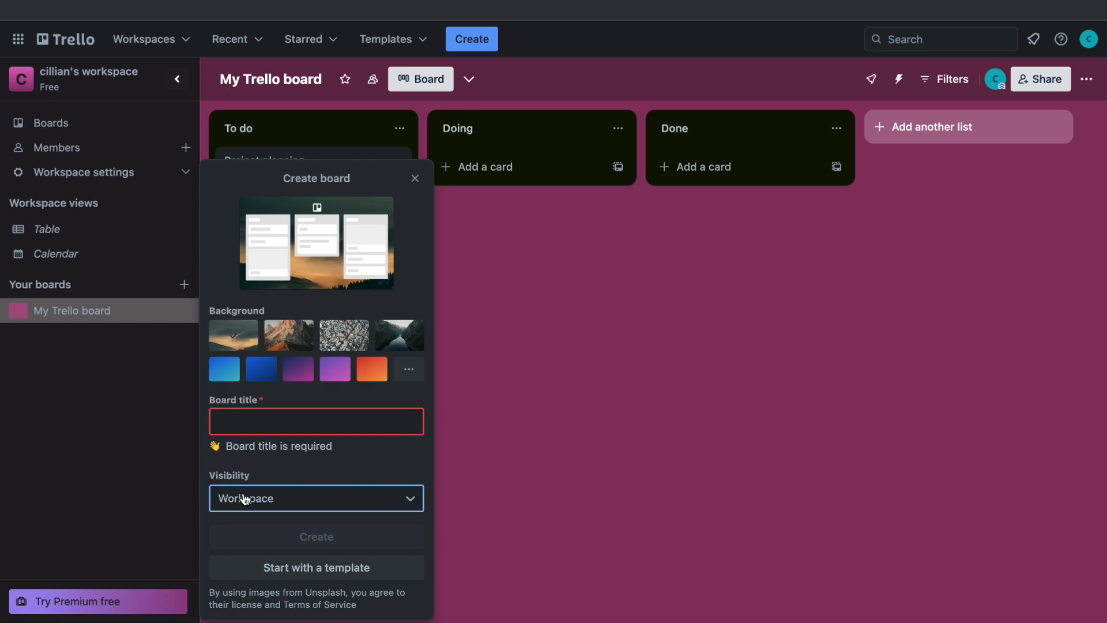
click(402, 380)
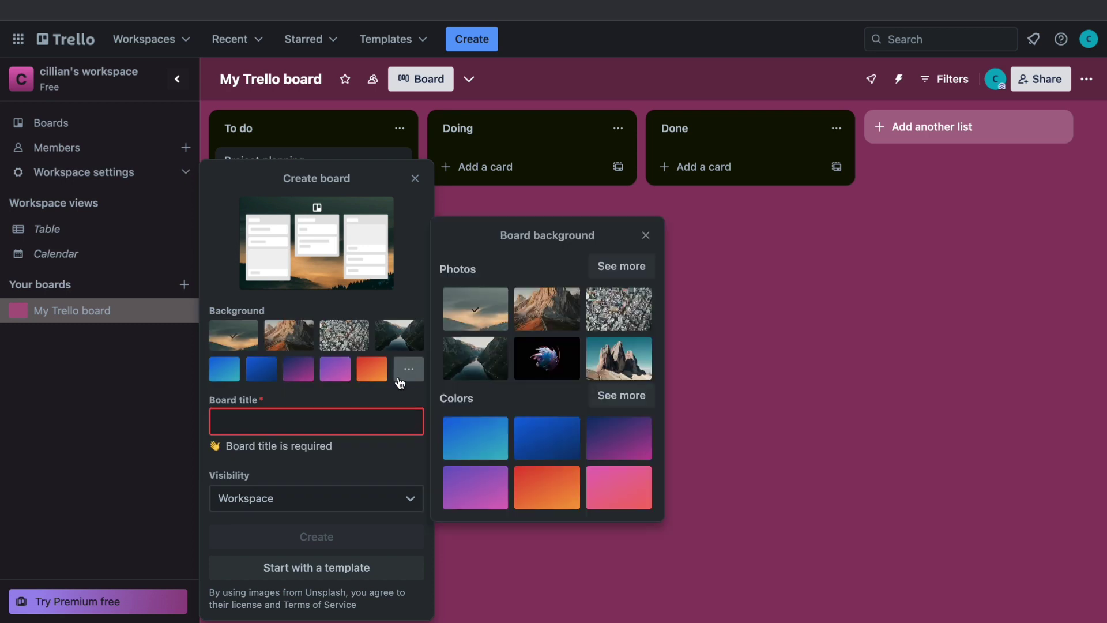
click(400, 381)
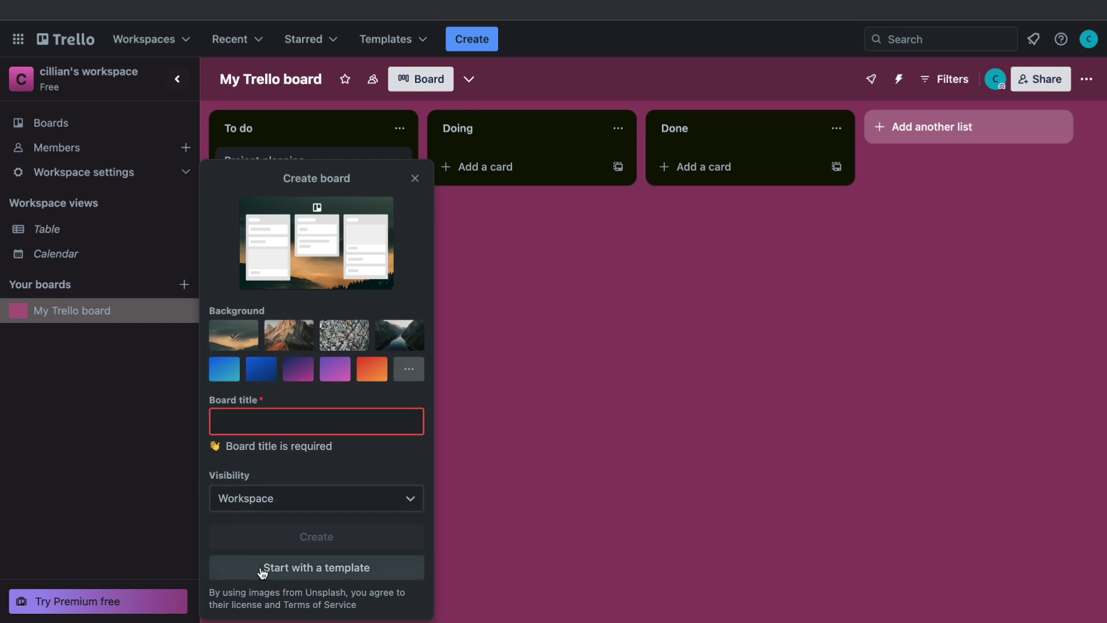
click(324, 578)
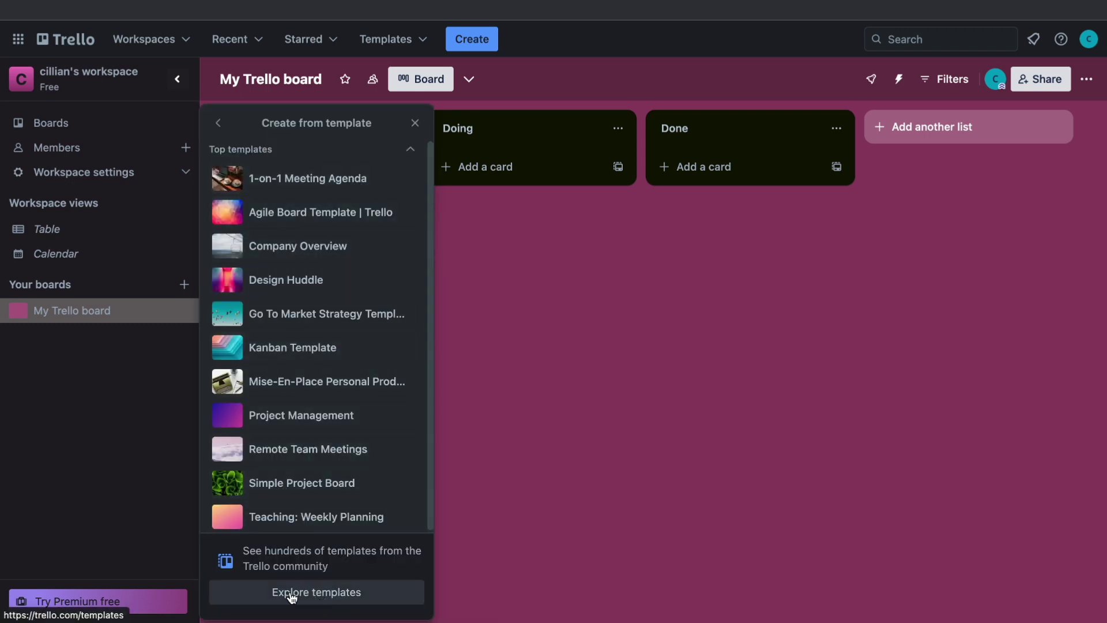
Step: Filter the template gallery to Marketing and open the Inbound Marketing Campaign Template
click(326, 596)
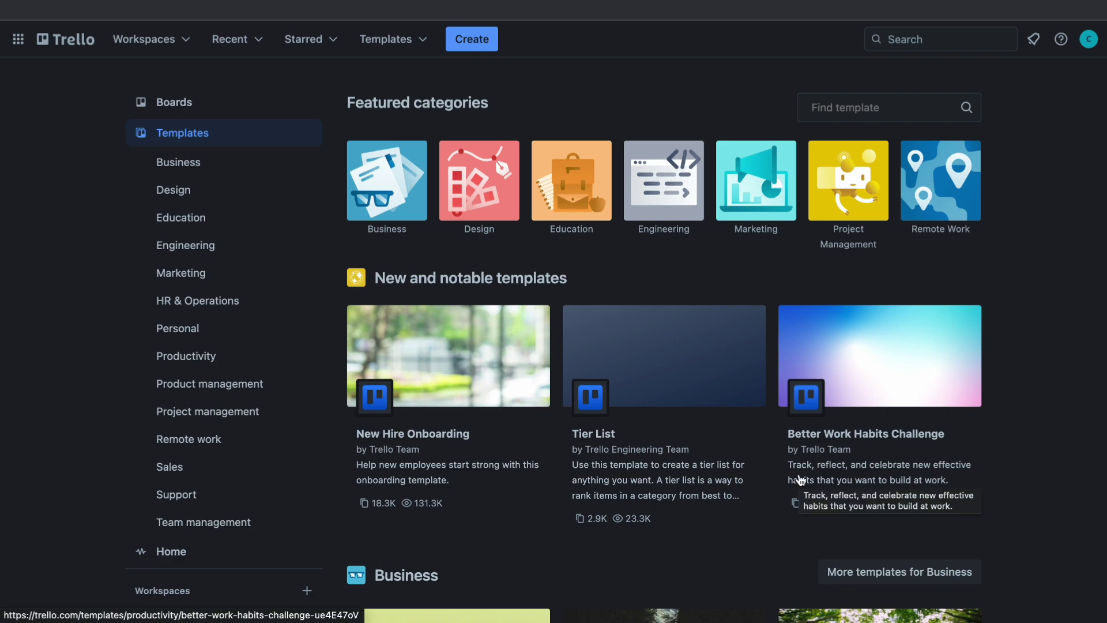
click(221, 274)
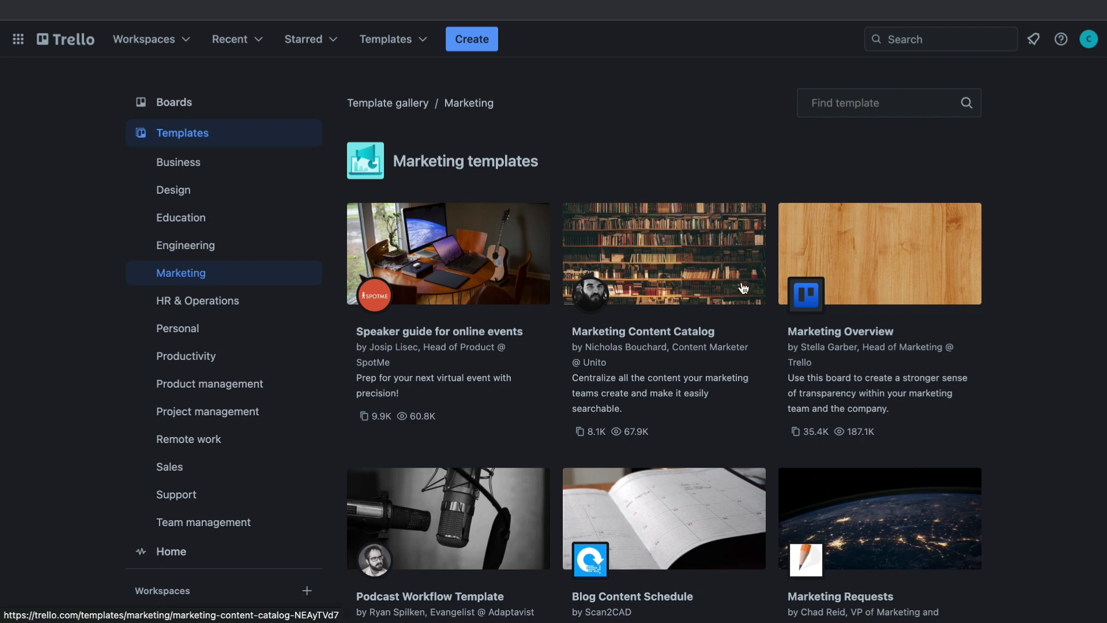
scroll(1034, 229, down, 2)
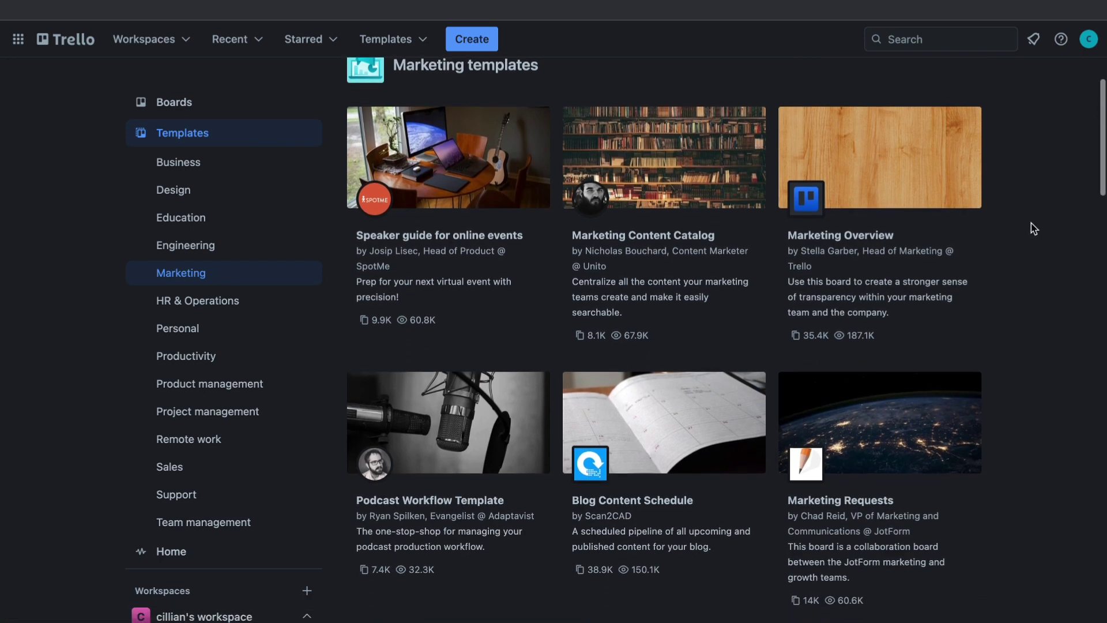
scroll(1034, 228, down, 5)
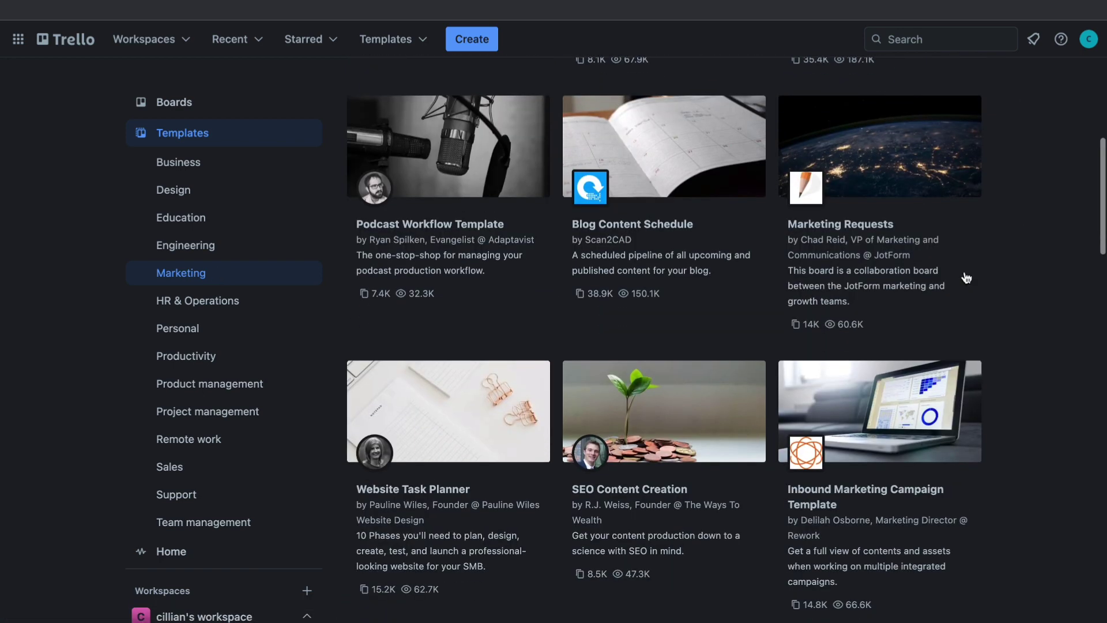
click(837, 436)
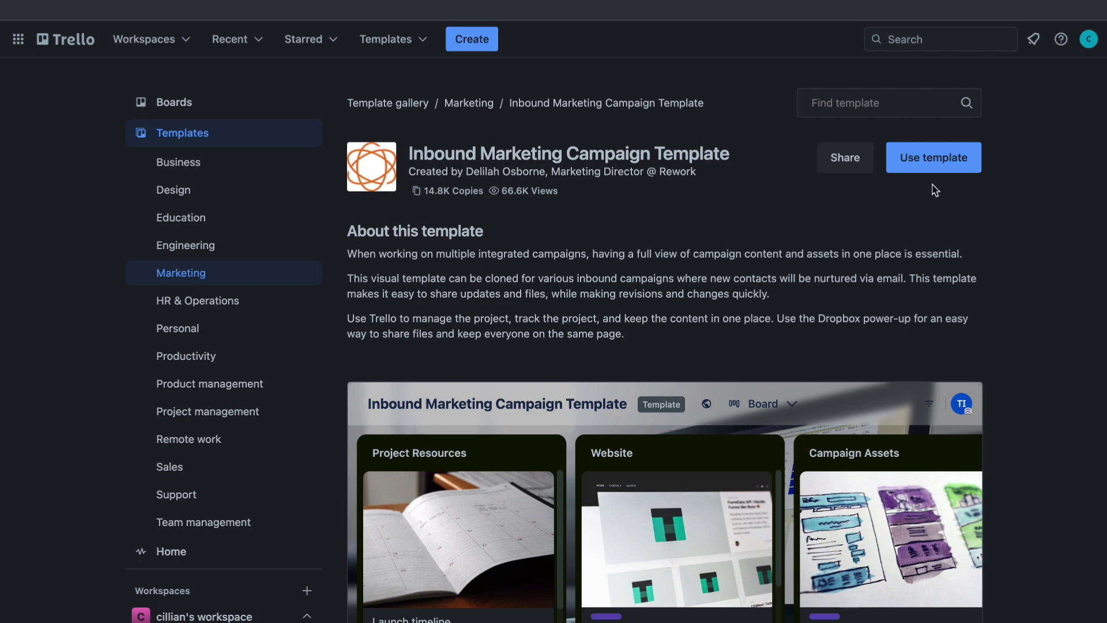
Step: Create a board titled 'marketing' from the Inbound Marketing Campaign Template
click(931, 164)
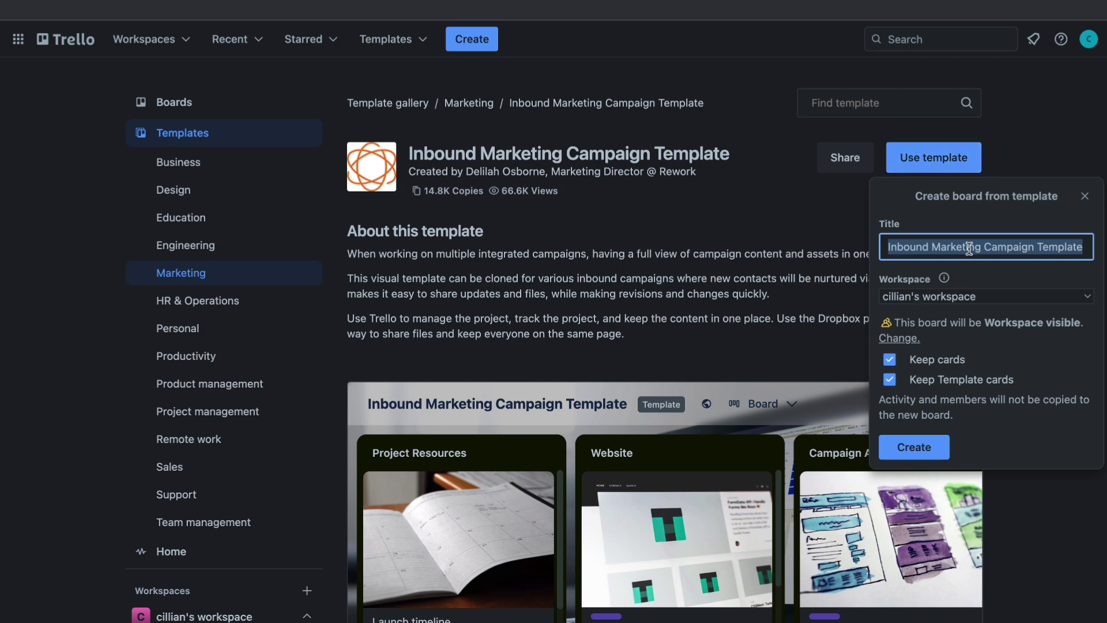
text(marketing)
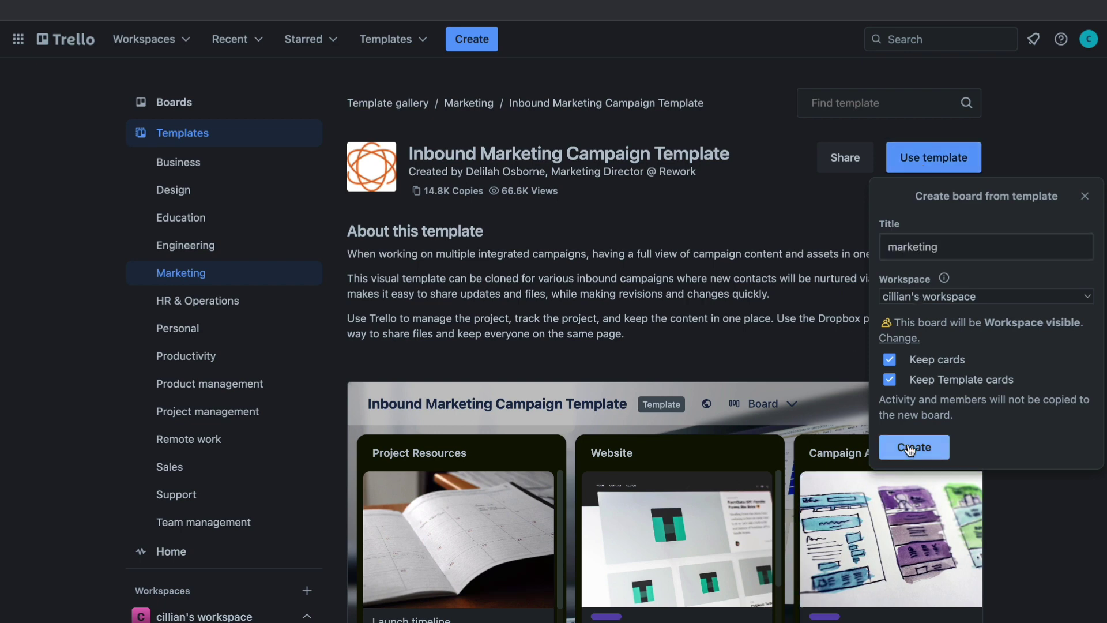
click(914, 447)
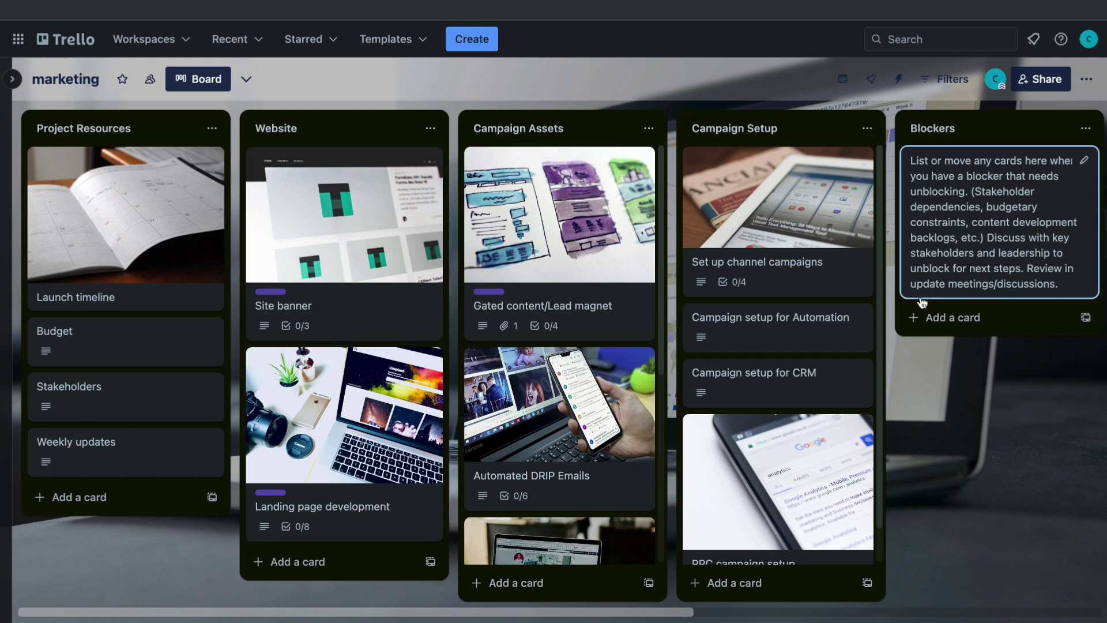
Step: Archive the Blockers, Reporting, Campaign Setup and Website lists
click(1086, 128)
click(1086, 128)
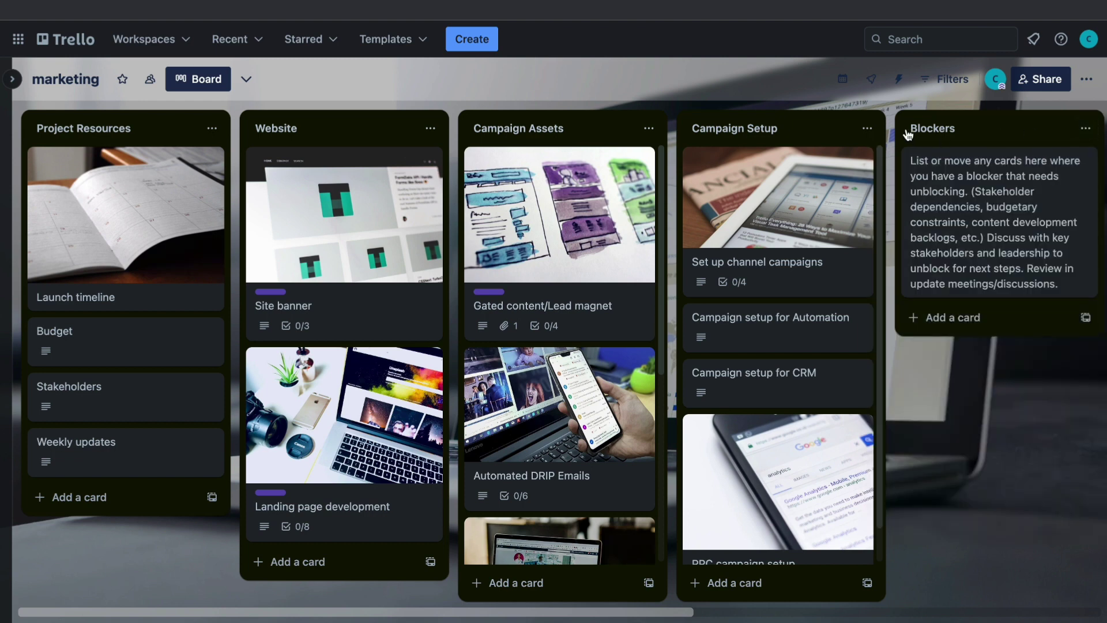
click(1088, 128)
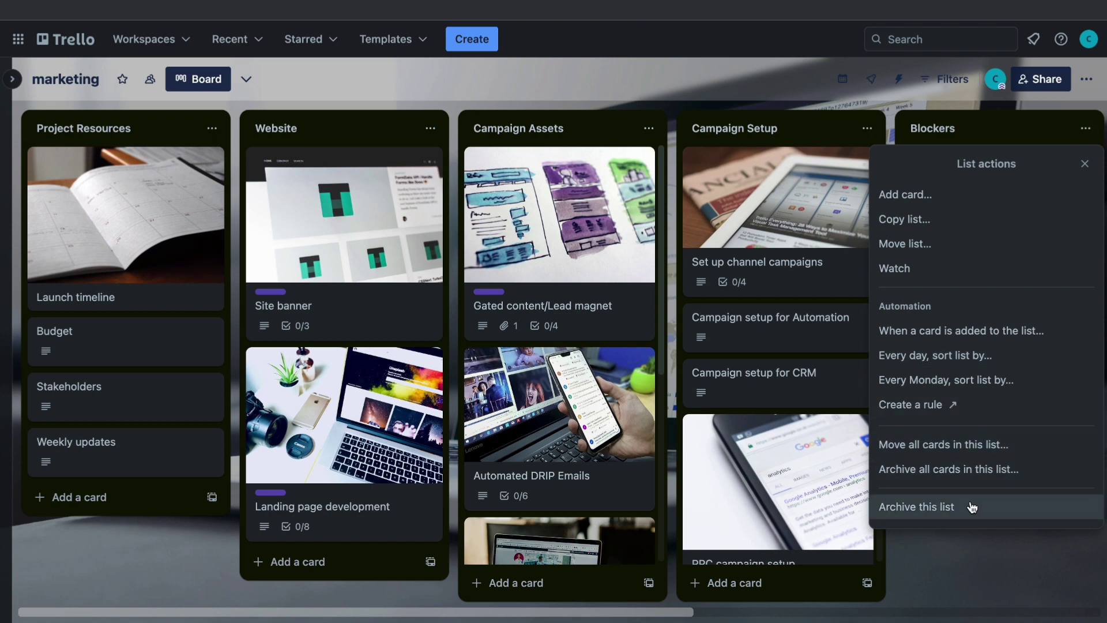
key(Escape)
drag(976, 514, 756, 132)
click(858, 128)
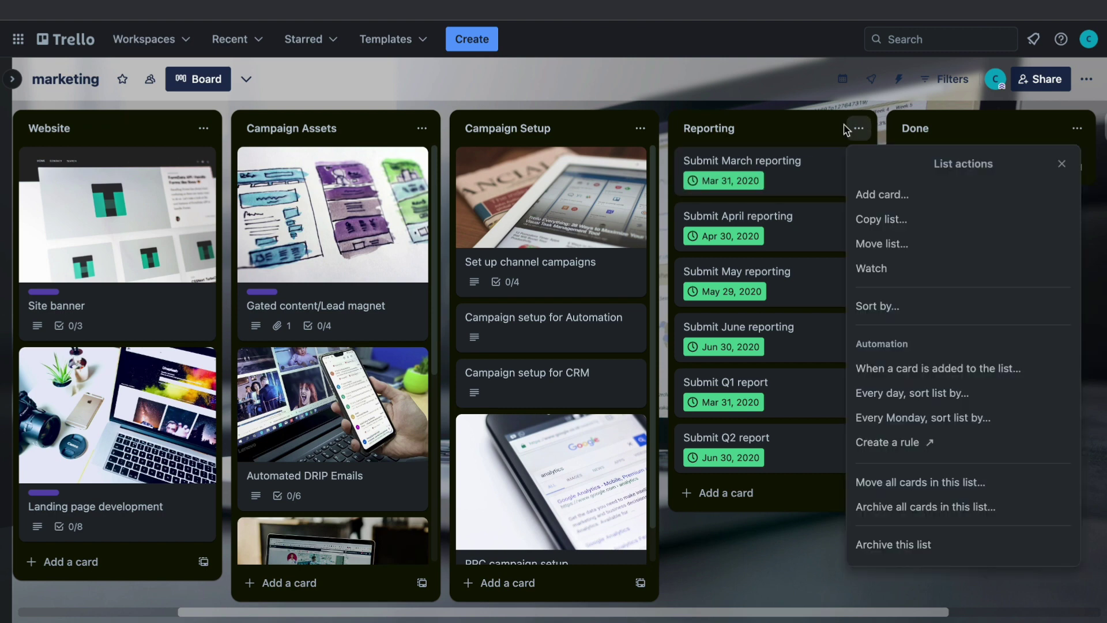
click(893, 545)
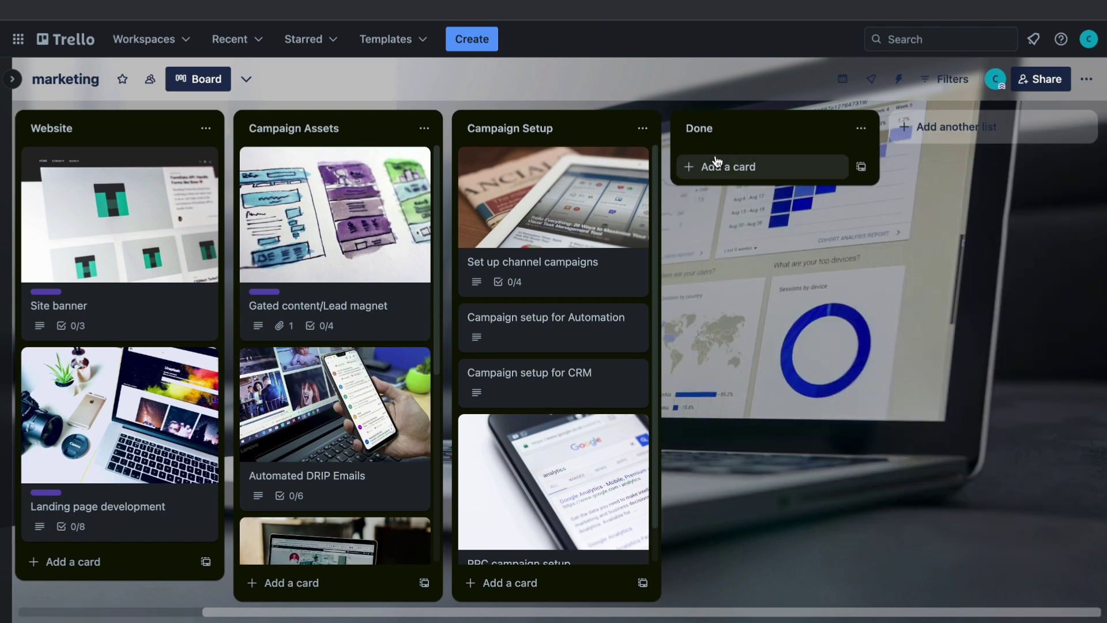
click(642, 129)
click(731, 542)
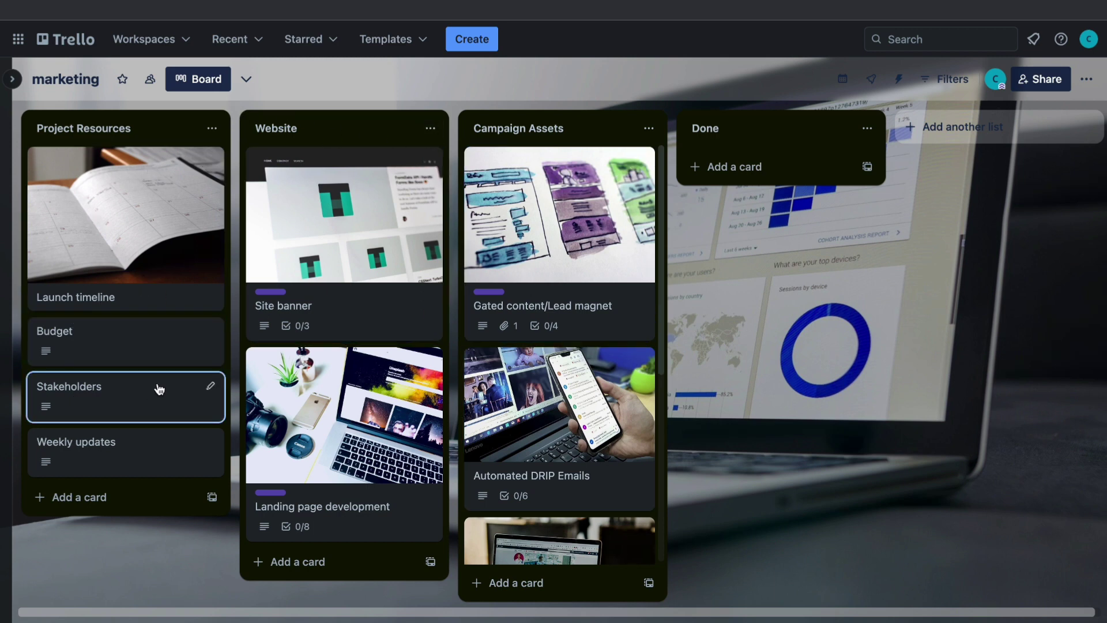
click(430, 128)
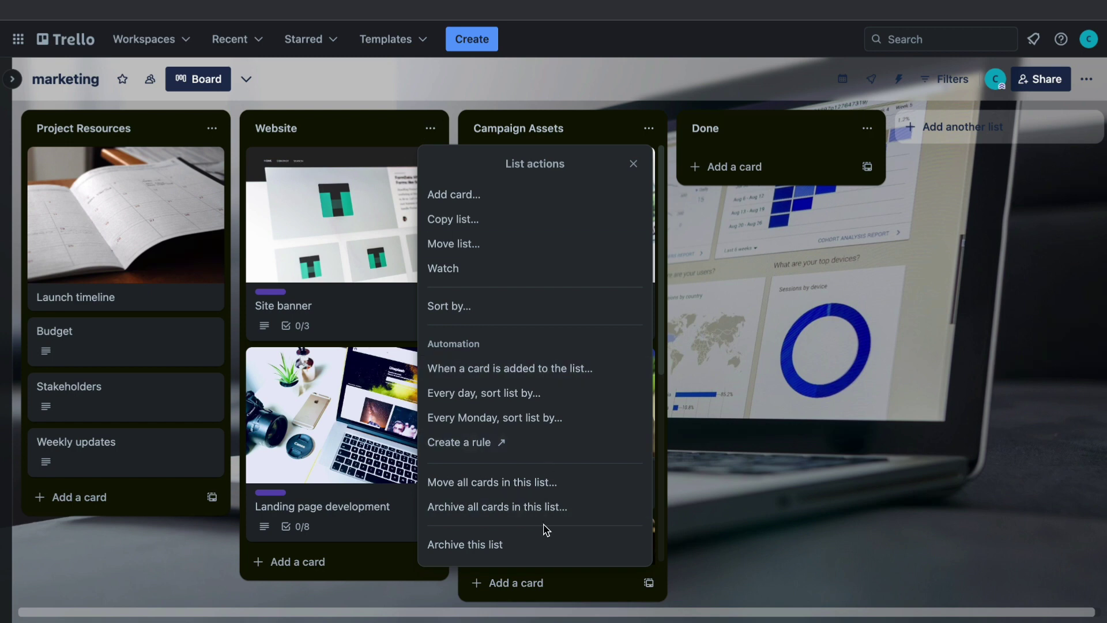
click(542, 545)
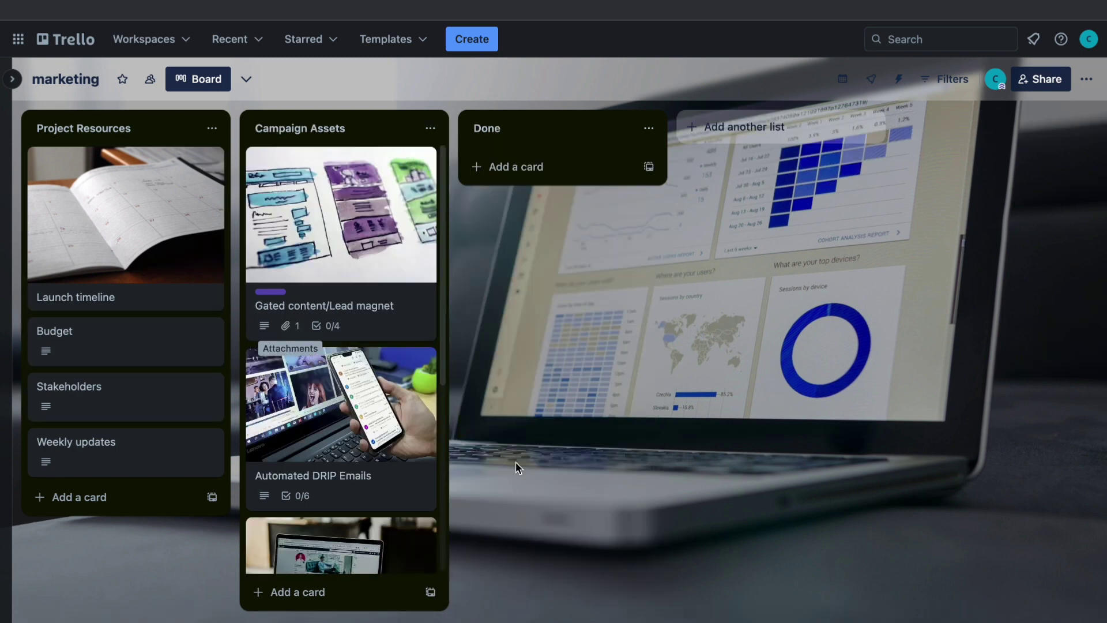
Step: Rename the Done list to 'launch campaign'
click(552, 131)
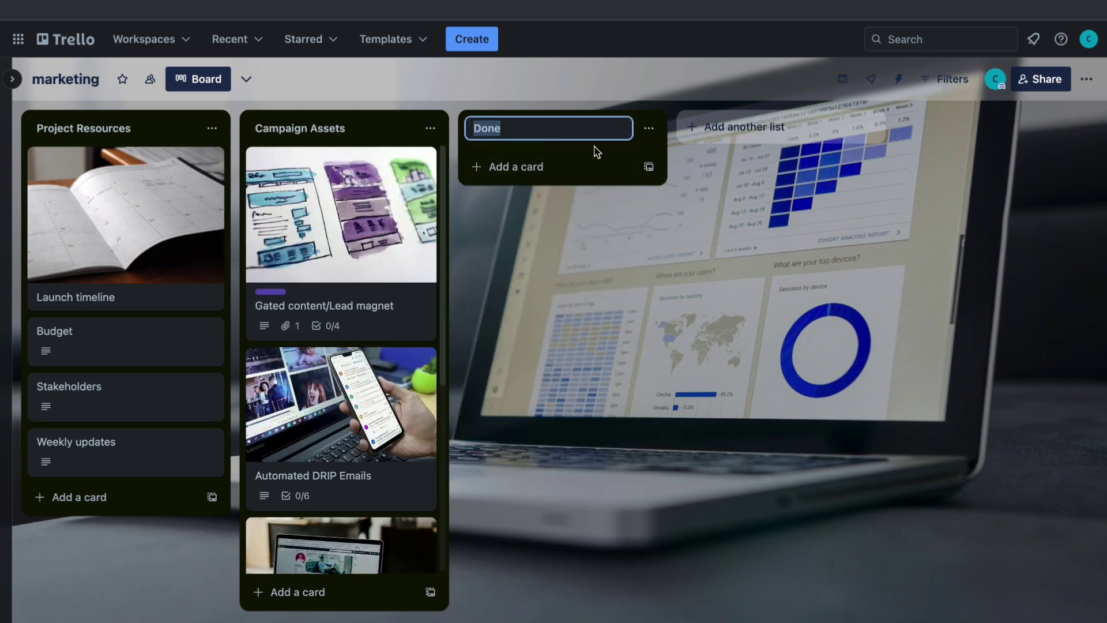
text(launch campaign)
key(Return)
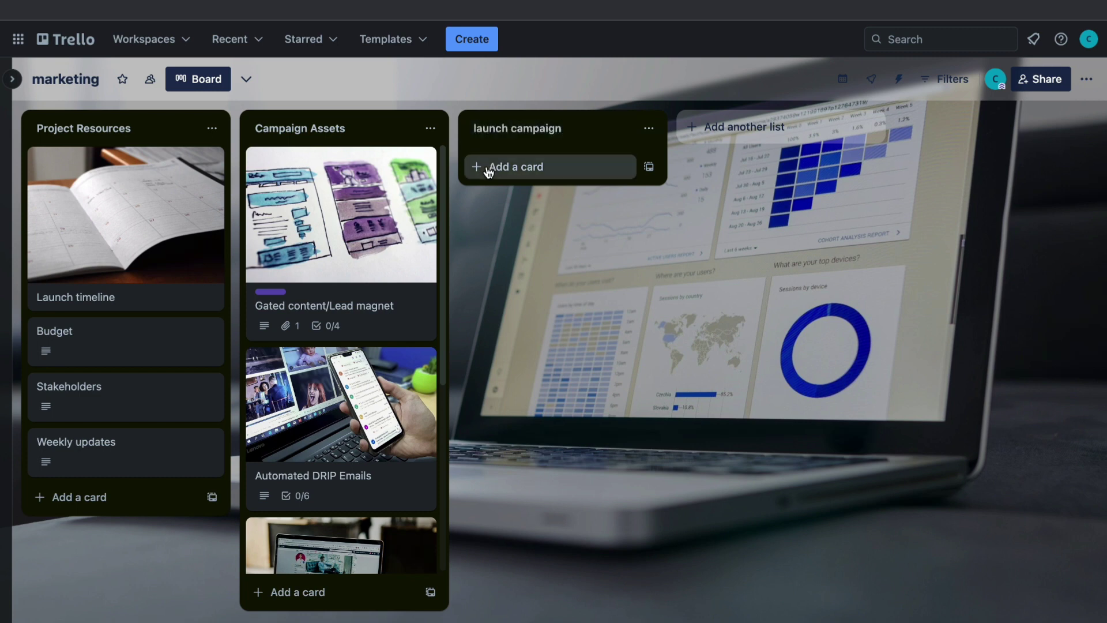
click(491, 167)
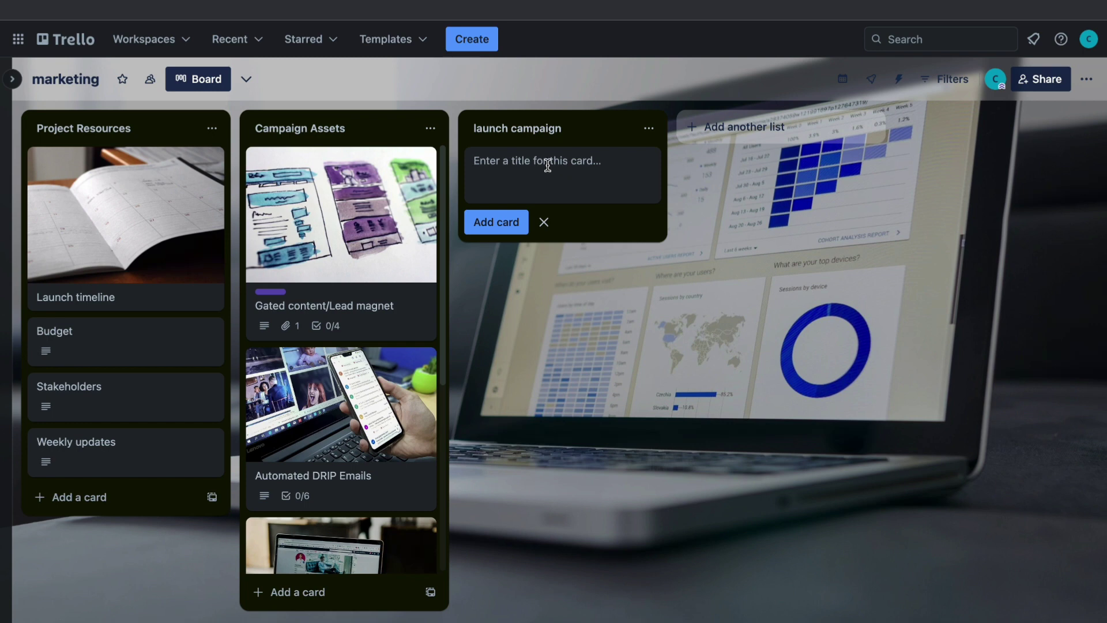
Step: Add the card 'launch the fb ads campaign' to the launch campaign list
text(launch the fb a)
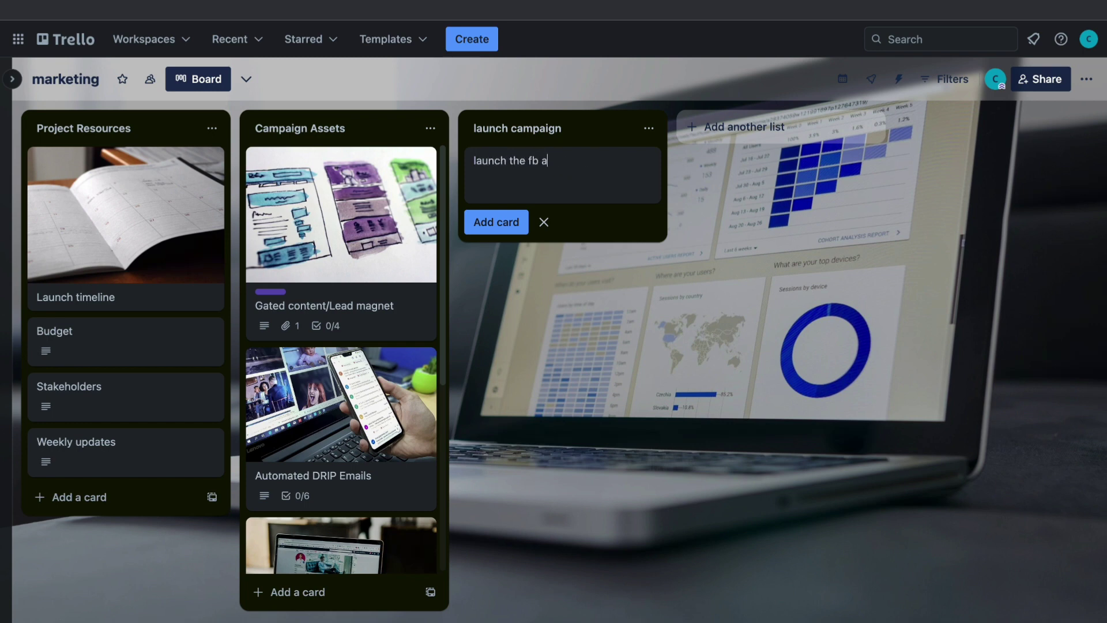
text(ds campgaign)
click(501, 222)
click(580, 331)
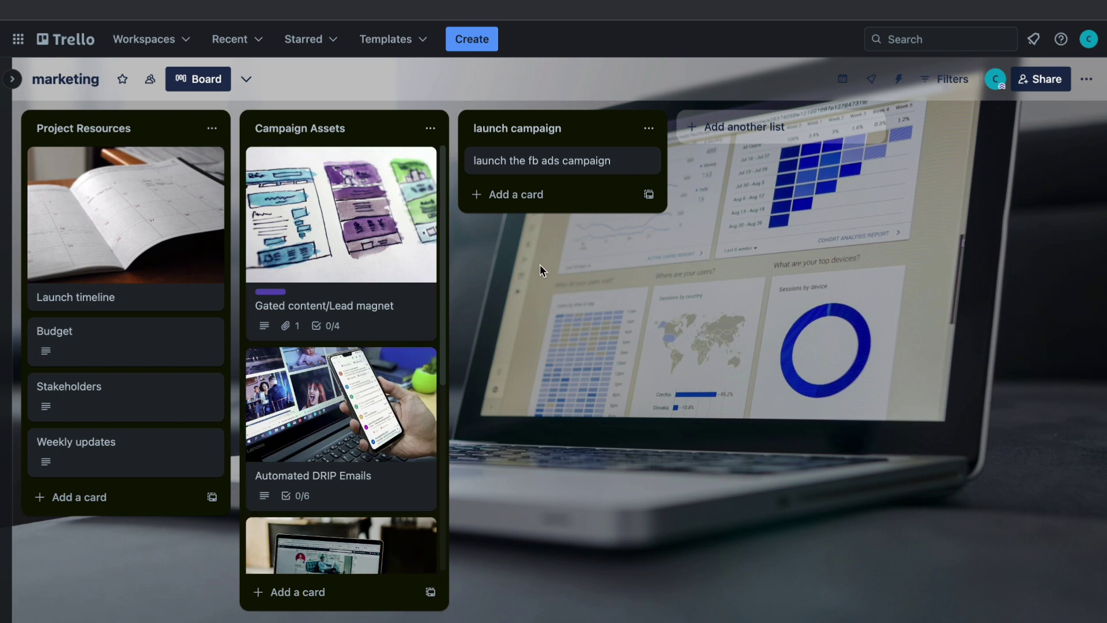
mouse_move(522, 621)
Step: Share the marketing board with the collaborator's e-mail address, keeping the Member role
click(1049, 79)
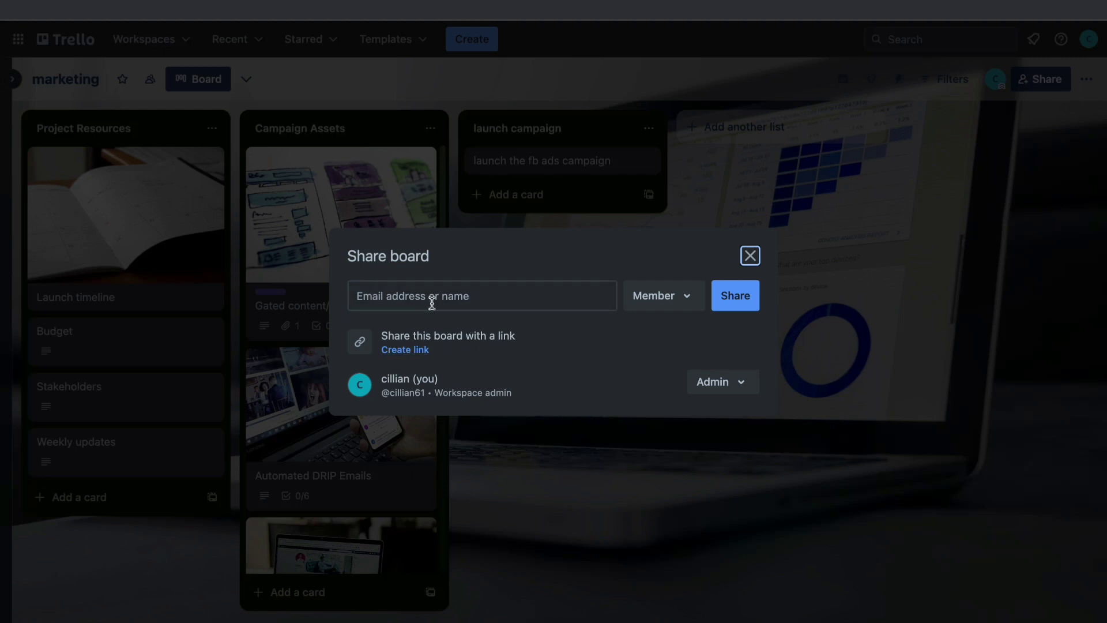
click(675, 302)
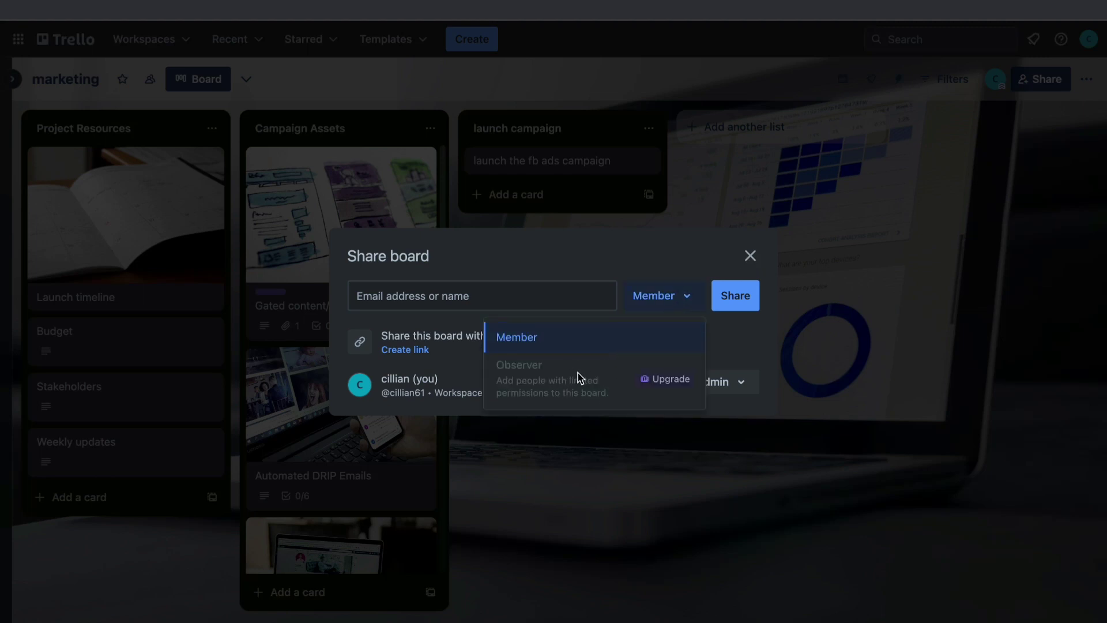
click(637, 300)
click(504, 299)
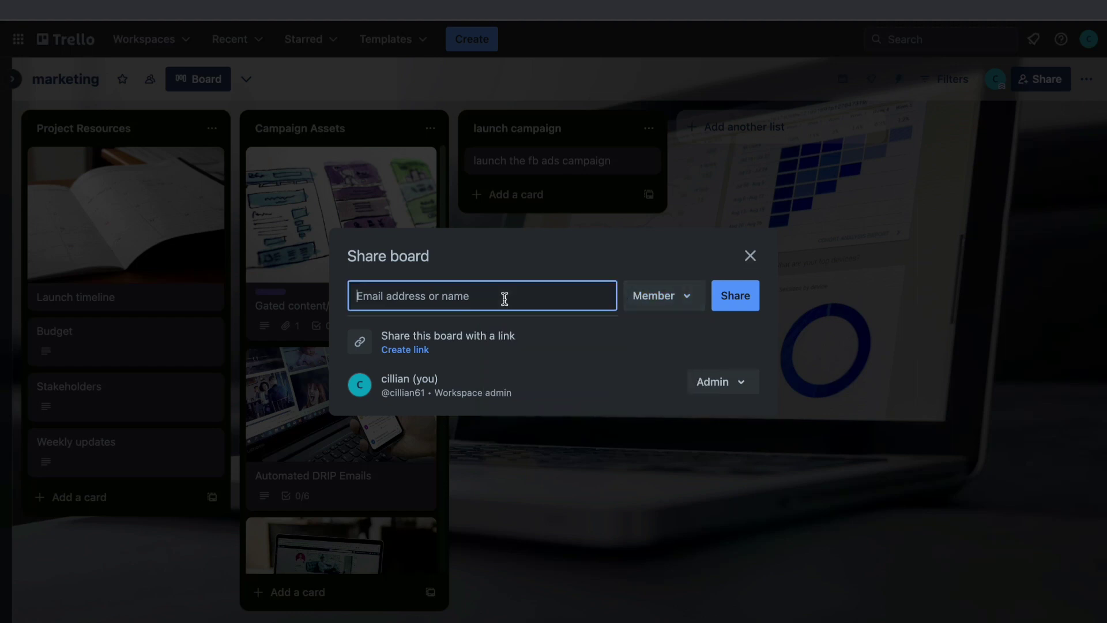
text(testexampo)
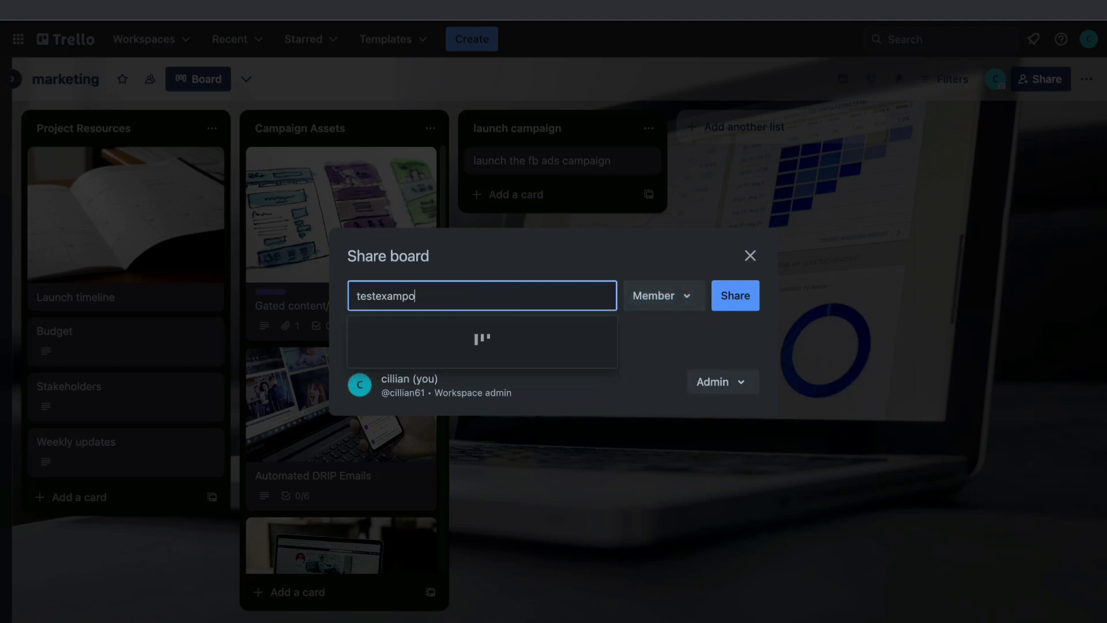
key(Return)
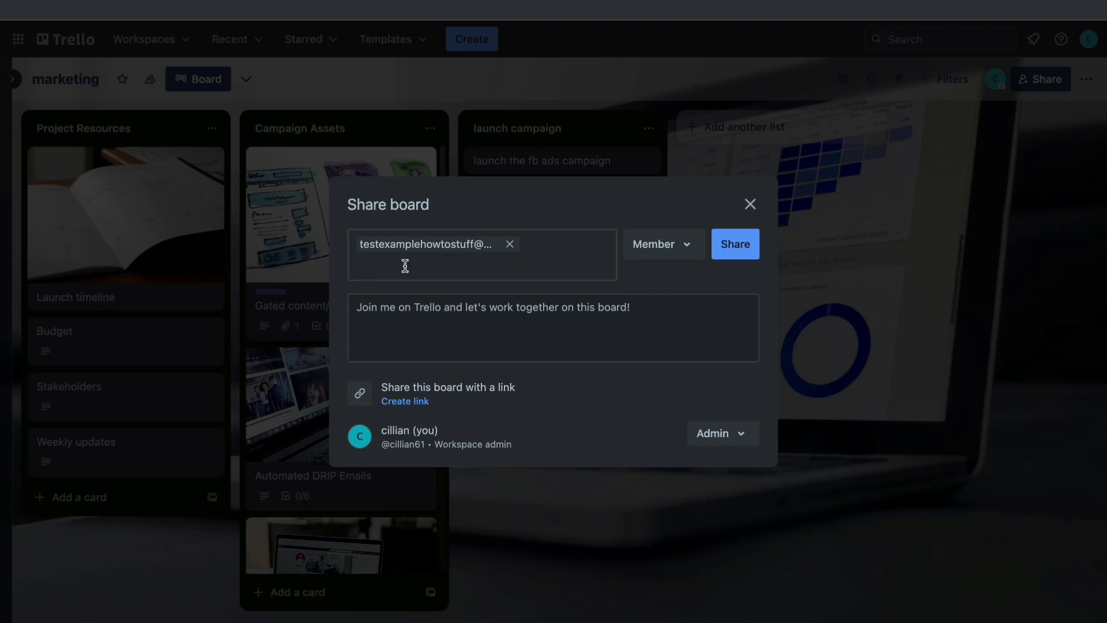
click(454, 314)
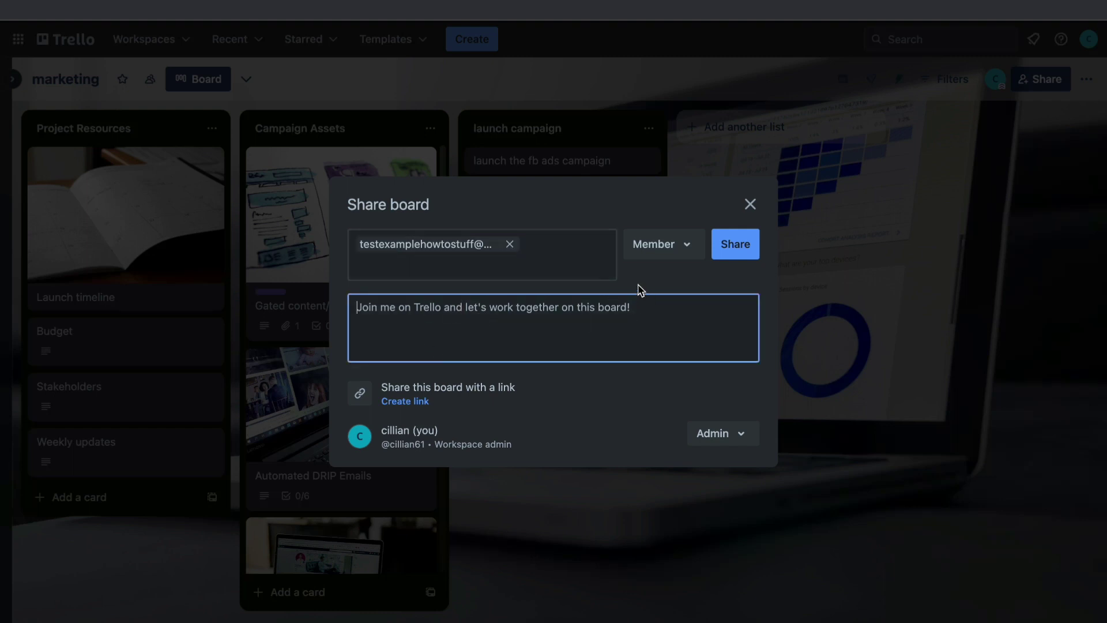
click(744, 248)
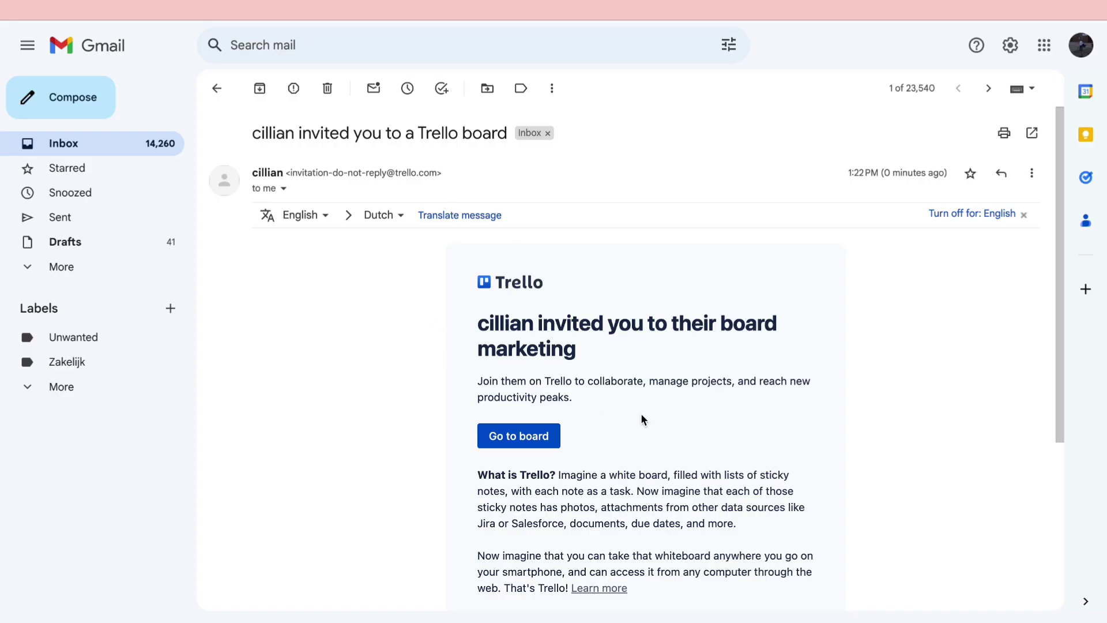
Step: Follow the invitation email's Go to board link to the marketing board
drag(263, 135, 468, 132)
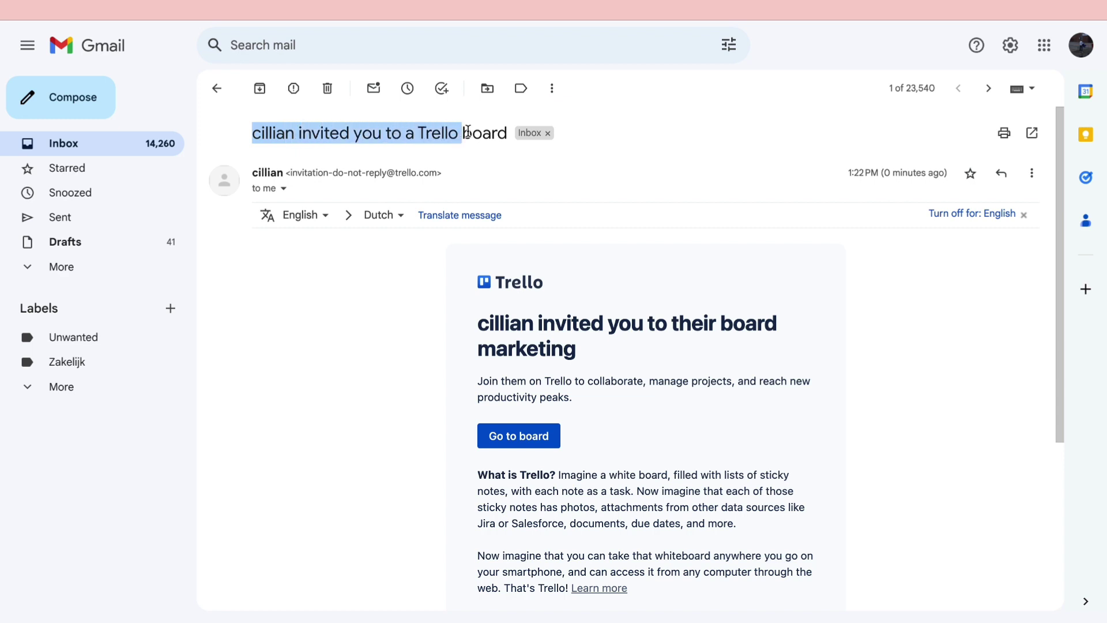
click(387, 402)
scroll(416, 402, down, 1)
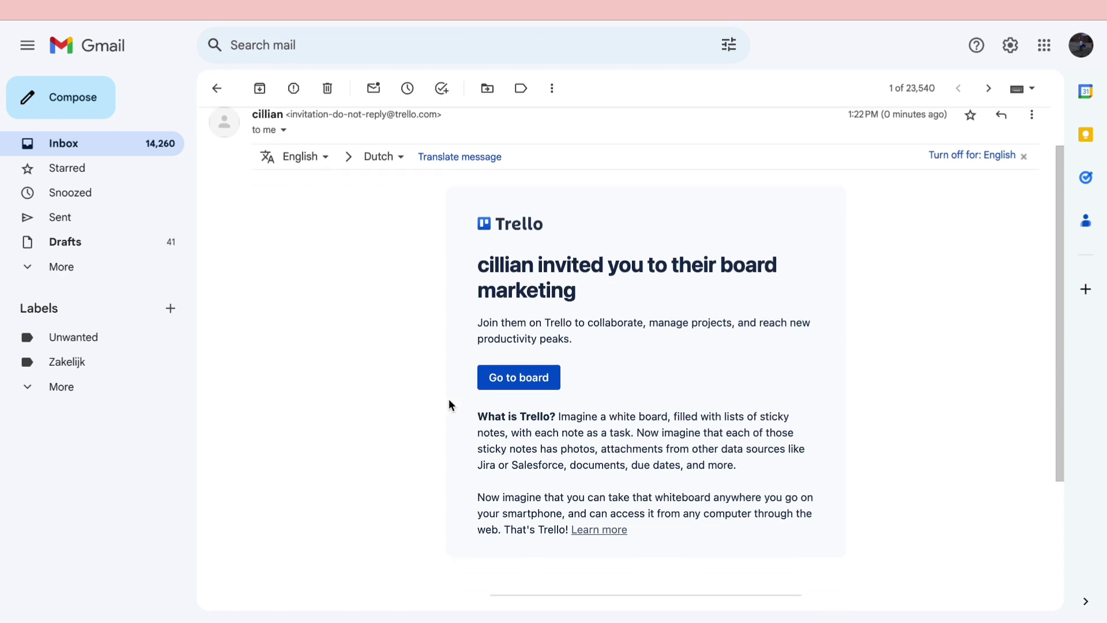
click(496, 386)
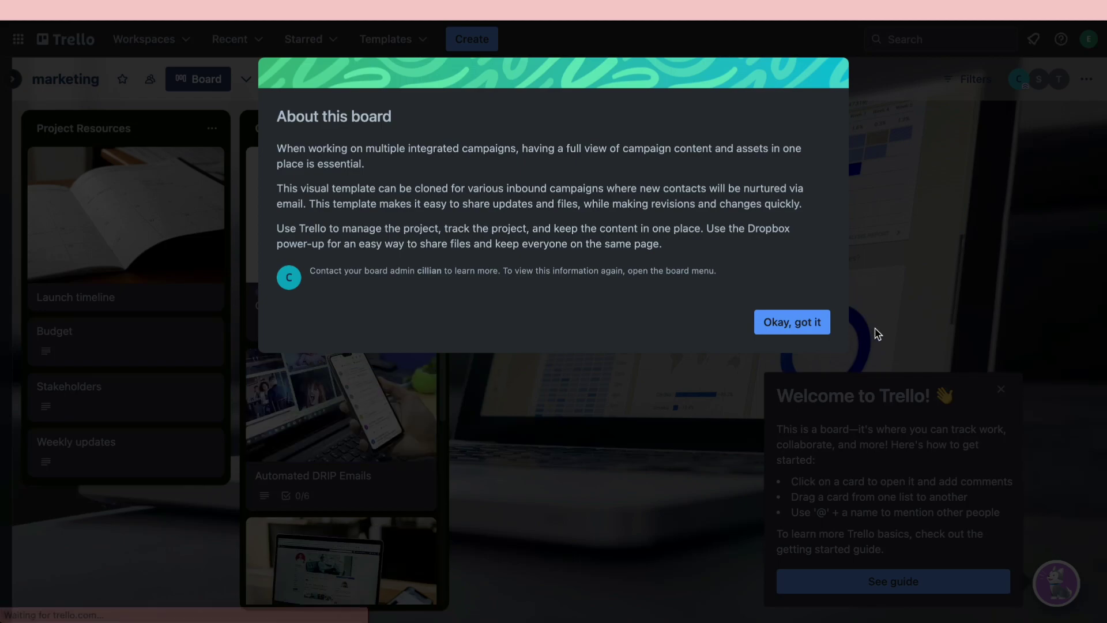
Step: Close the About this board introduction with Okay, got it
click(784, 321)
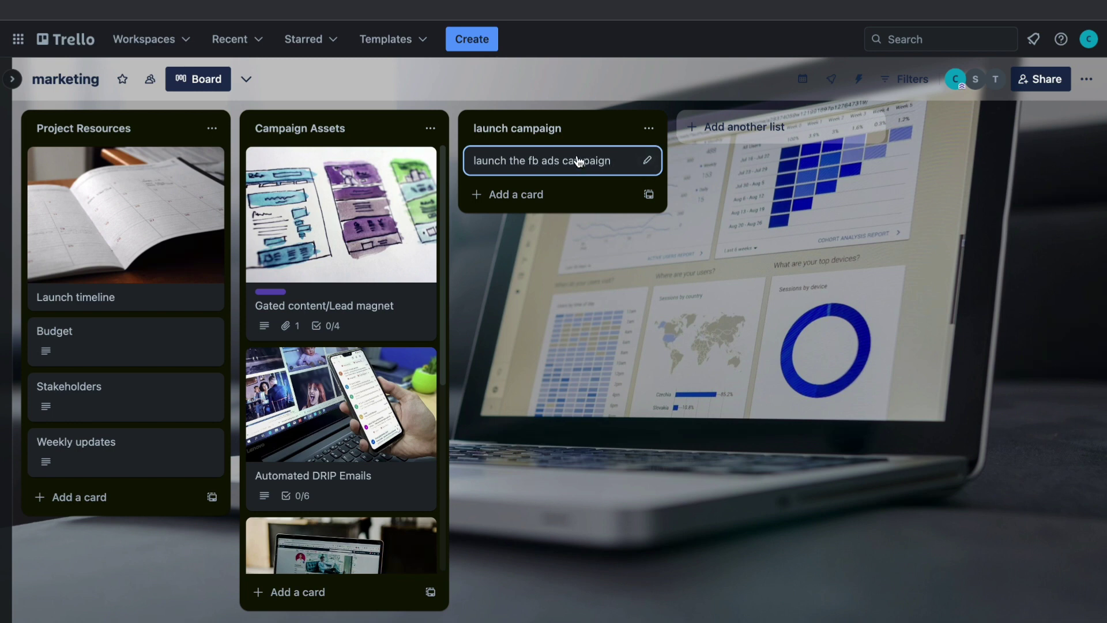
Step: Assign the invited collaborator to the 'launch the fb ads campaign' card and check their profile
click(649, 162)
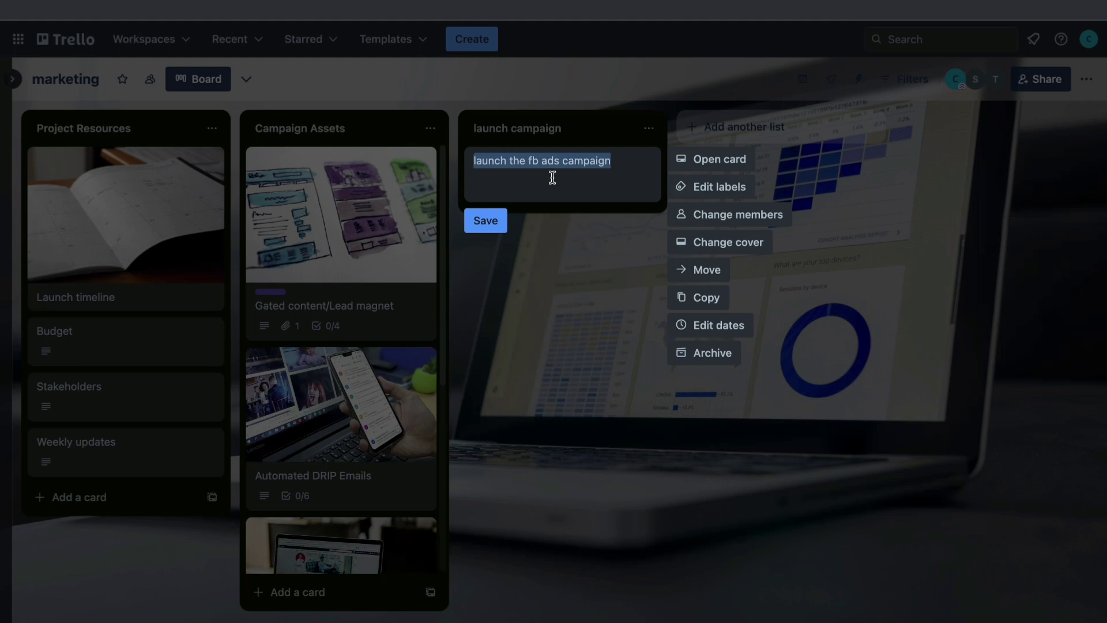
click(716, 217)
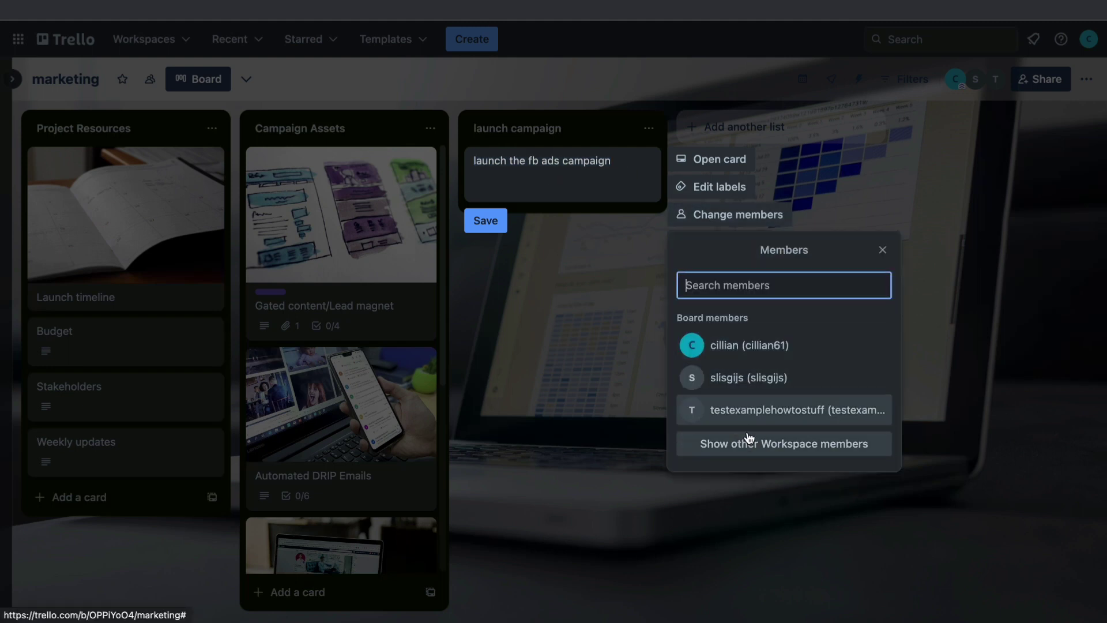
click(733, 413)
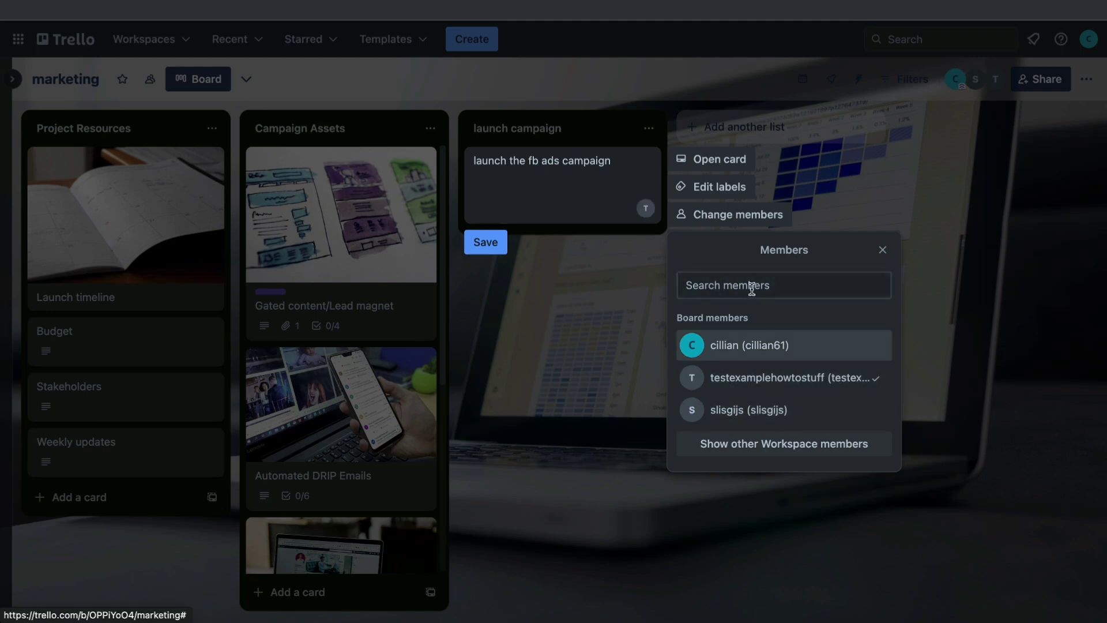
click(881, 251)
click(587, 402)
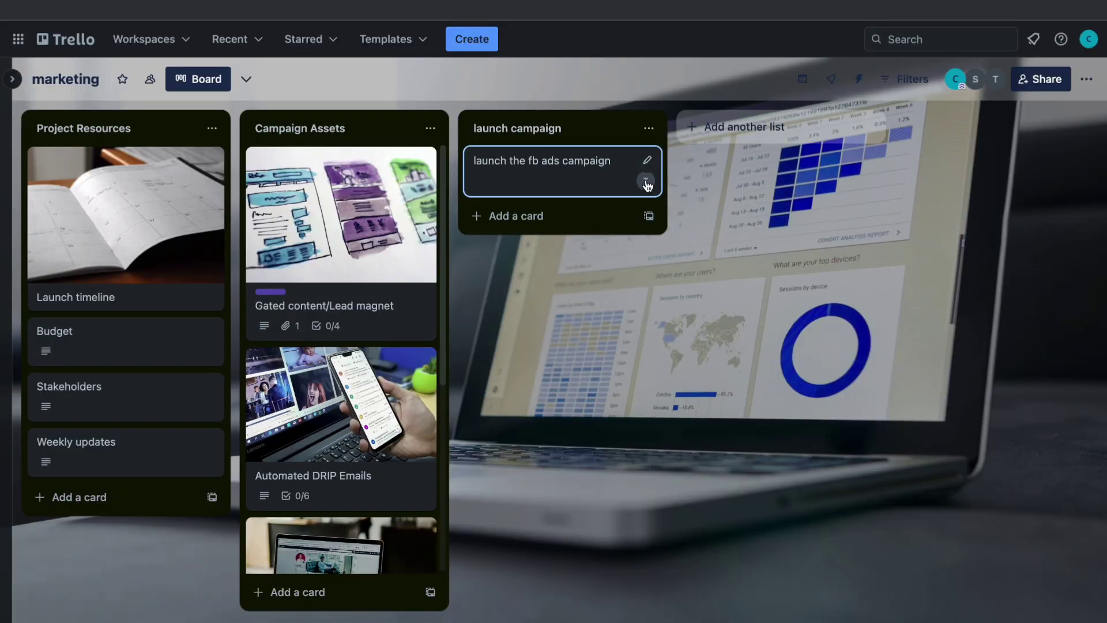
click(646, 181)
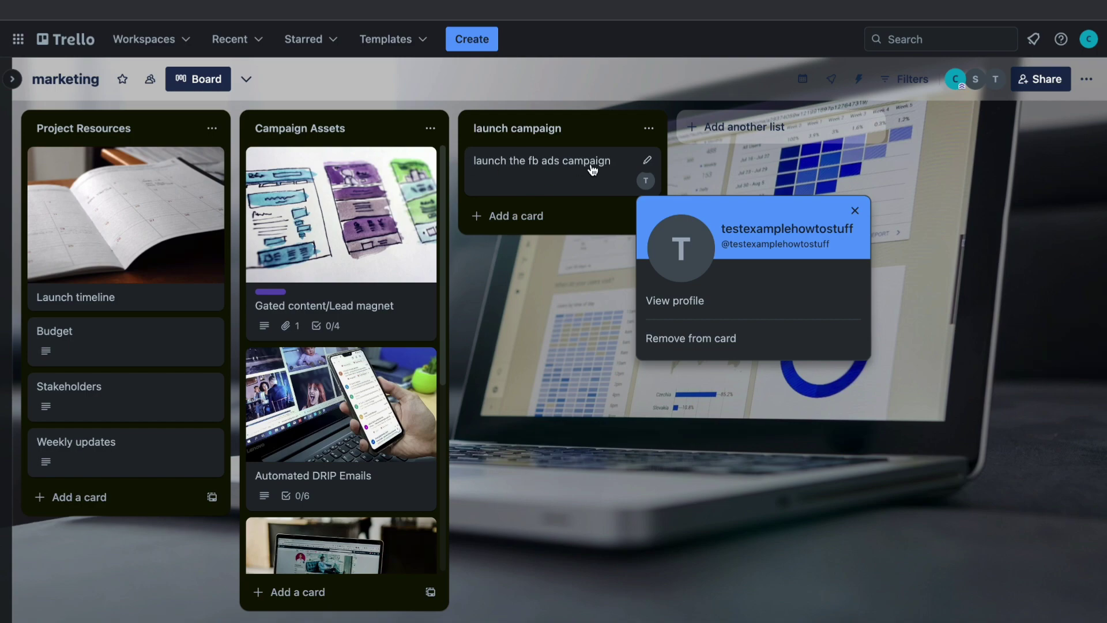
click(647, 161)
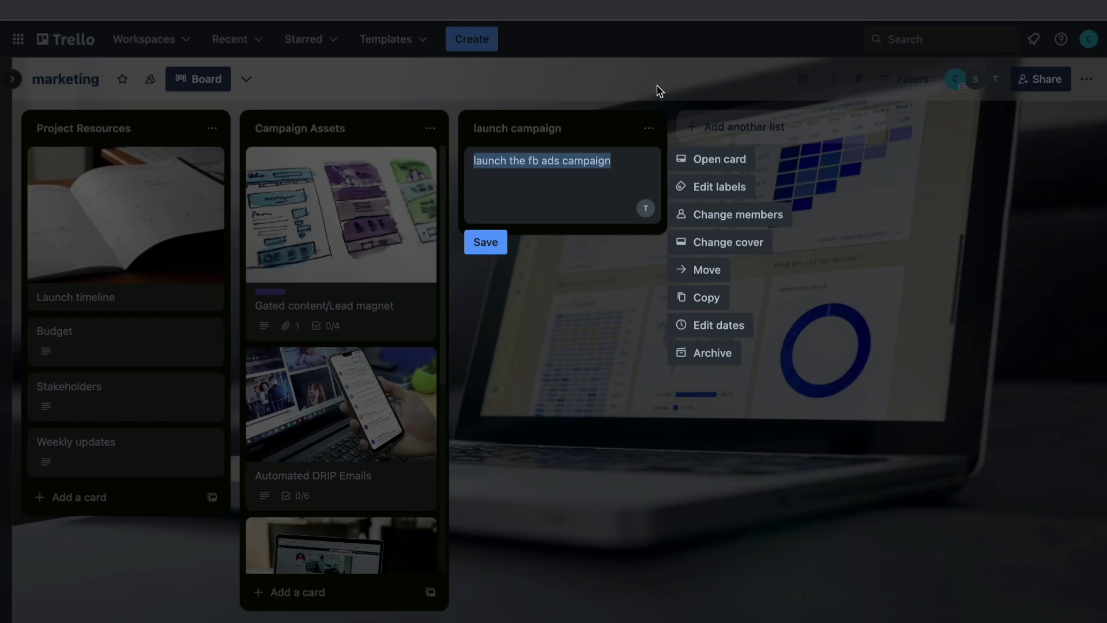
Step: Set the 'launch the fb ads campaign' card's due date to 11/20/2023 at 12:00 PM
click(704, 326)
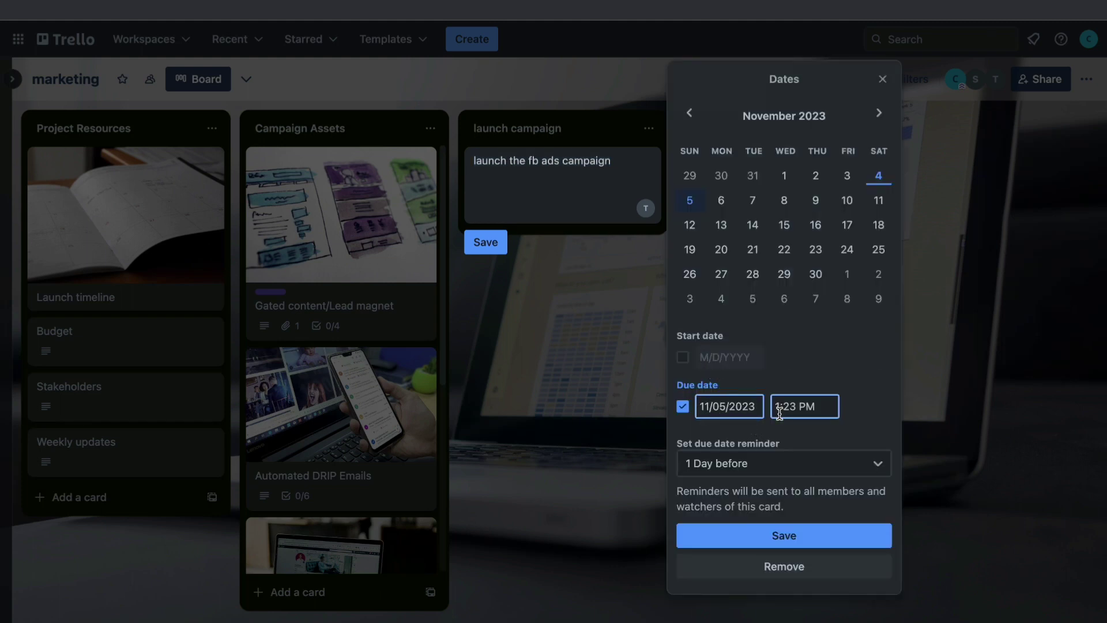
double_click(724, 406)
text(20)
double_click(794, 408)
key(BackSpace)
text(12:00)
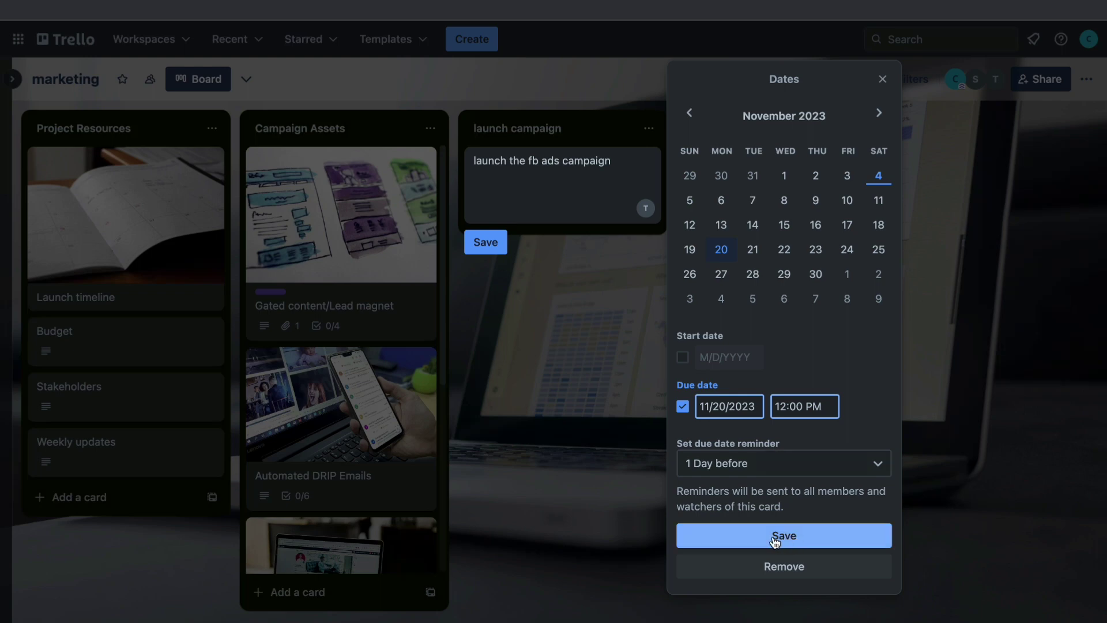
click(776, 537)
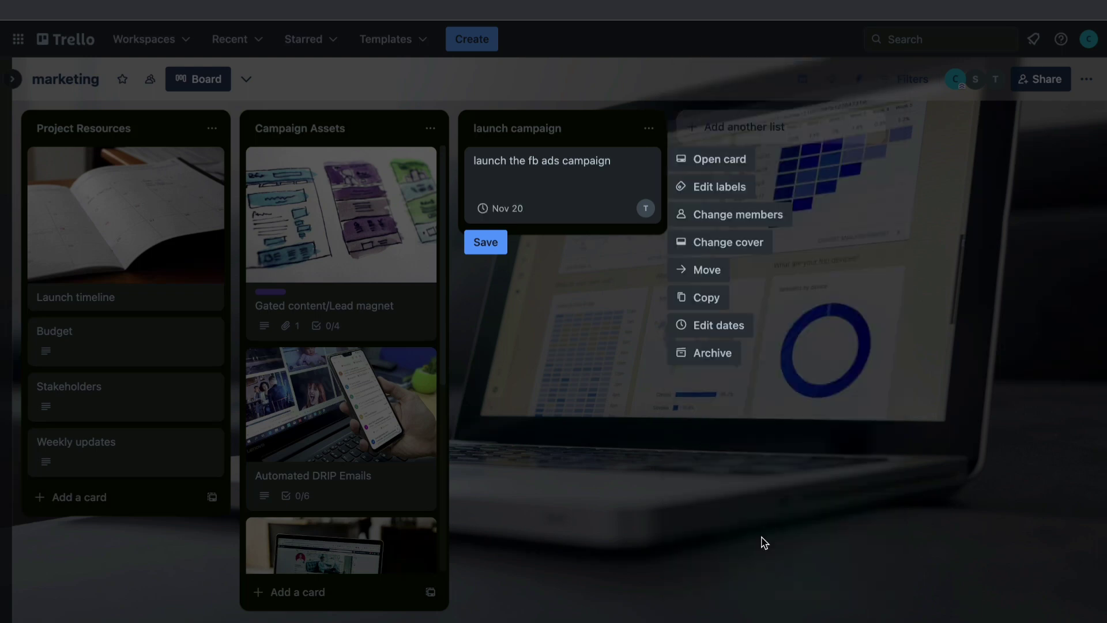
click(553, 260)
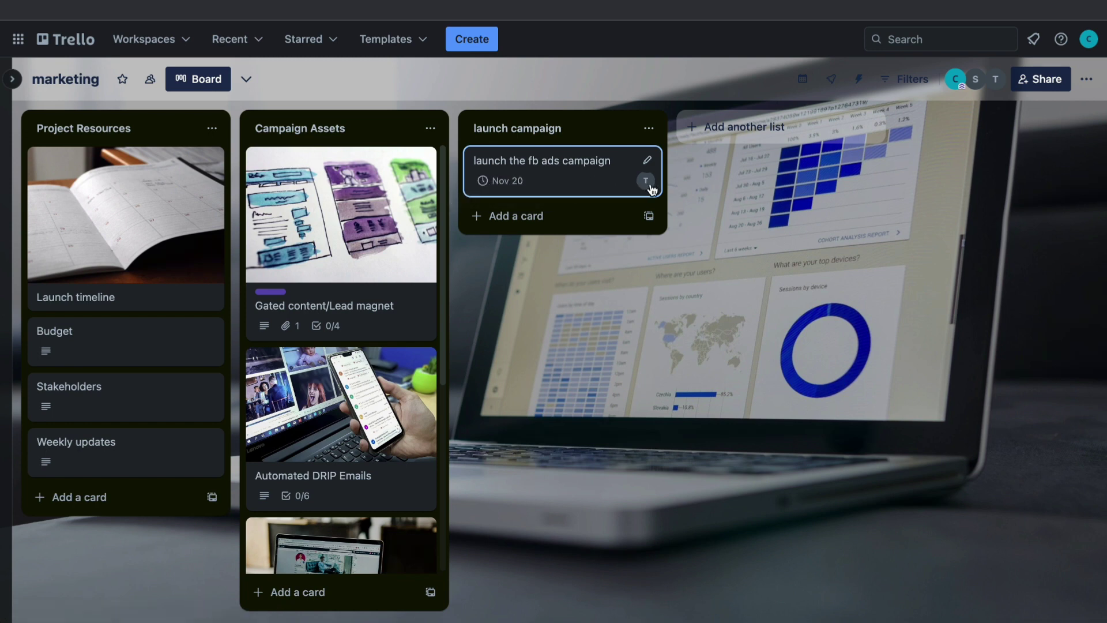
Step: Add a 'done' list to the marketing board
click(725, 128)
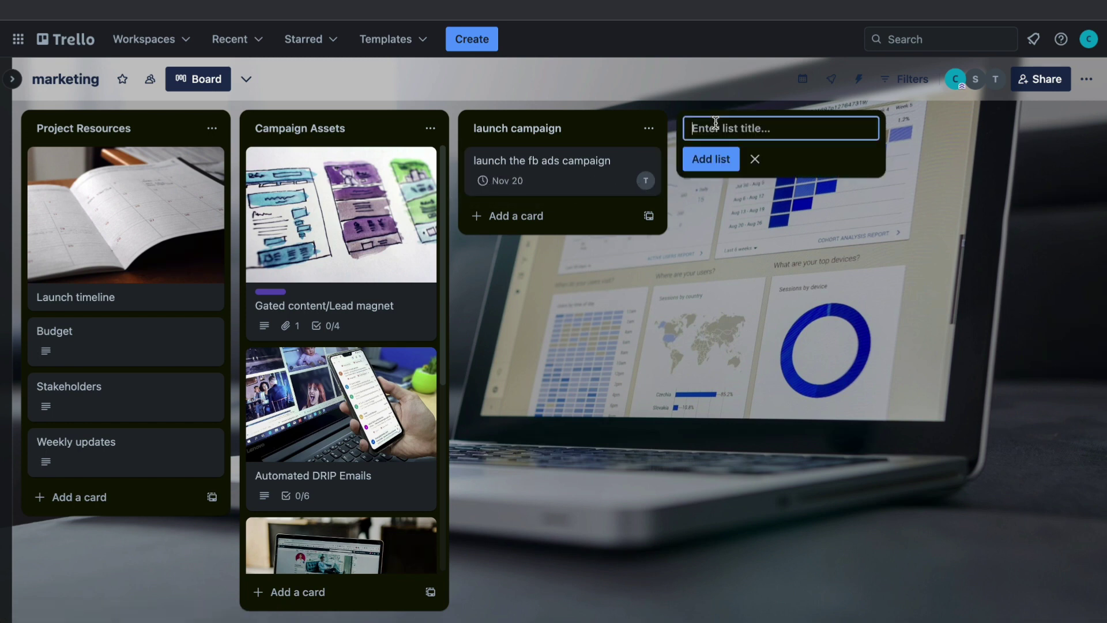
text(done)
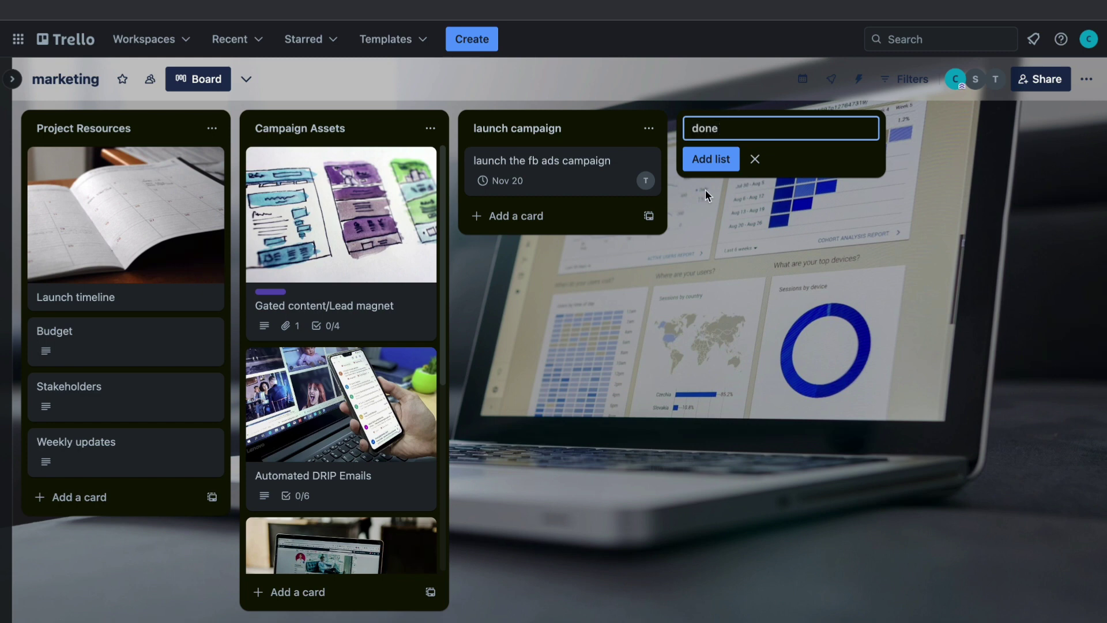
click(708, 160)
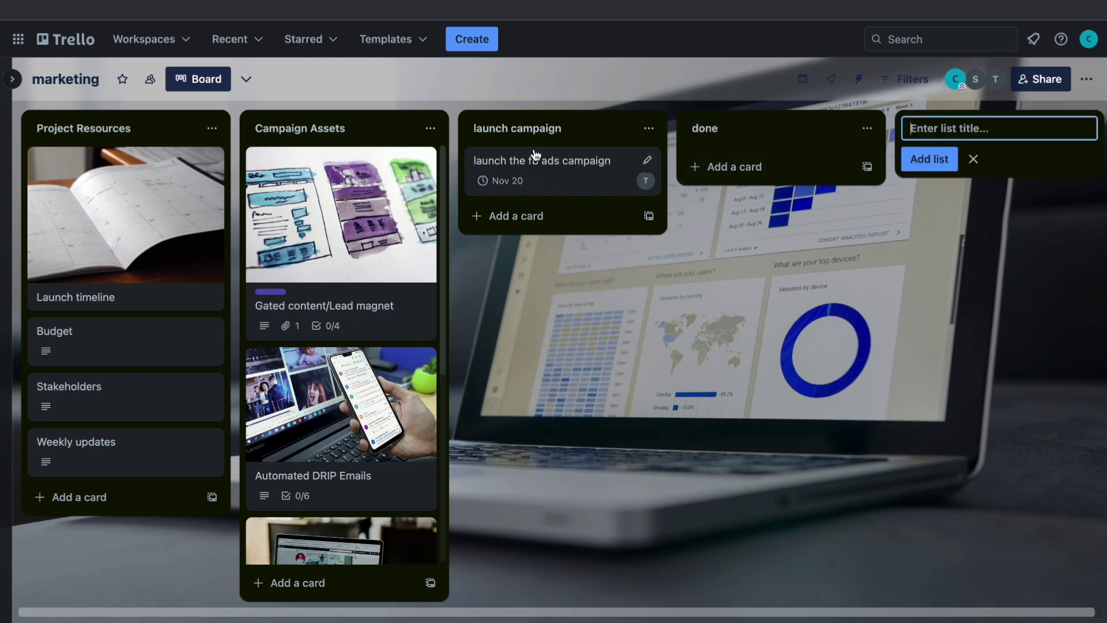
drag(534, 154, 741, 174)
Step: Add an 'in progress..' list and place it just before done
text(..)
key(Return)
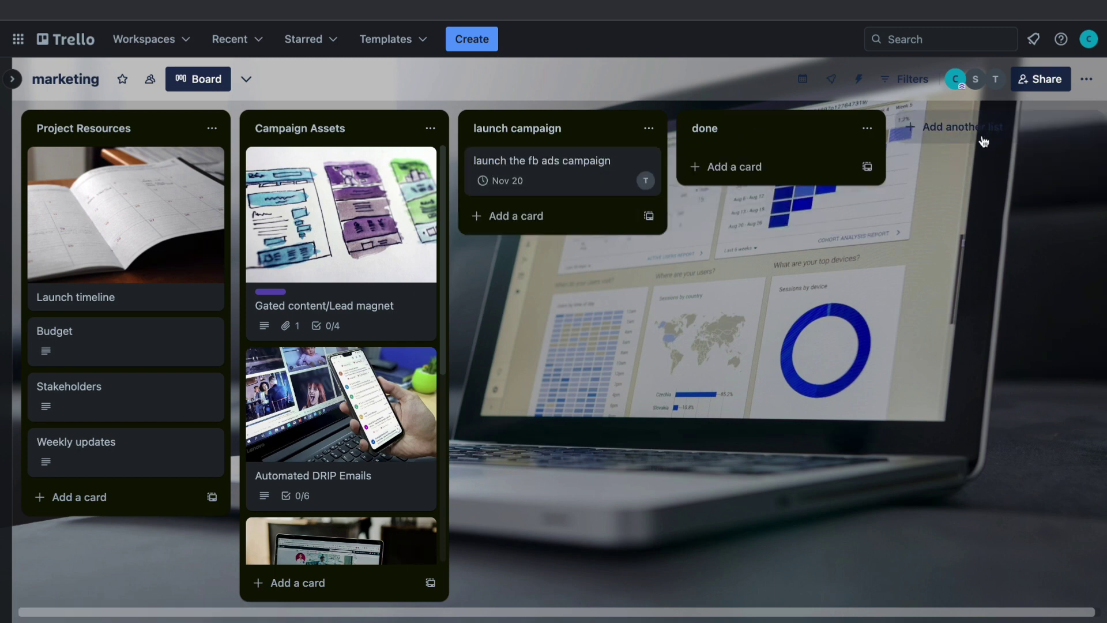
scroll(979, 141, right, 5)
drag(747, 142, 497, 132)
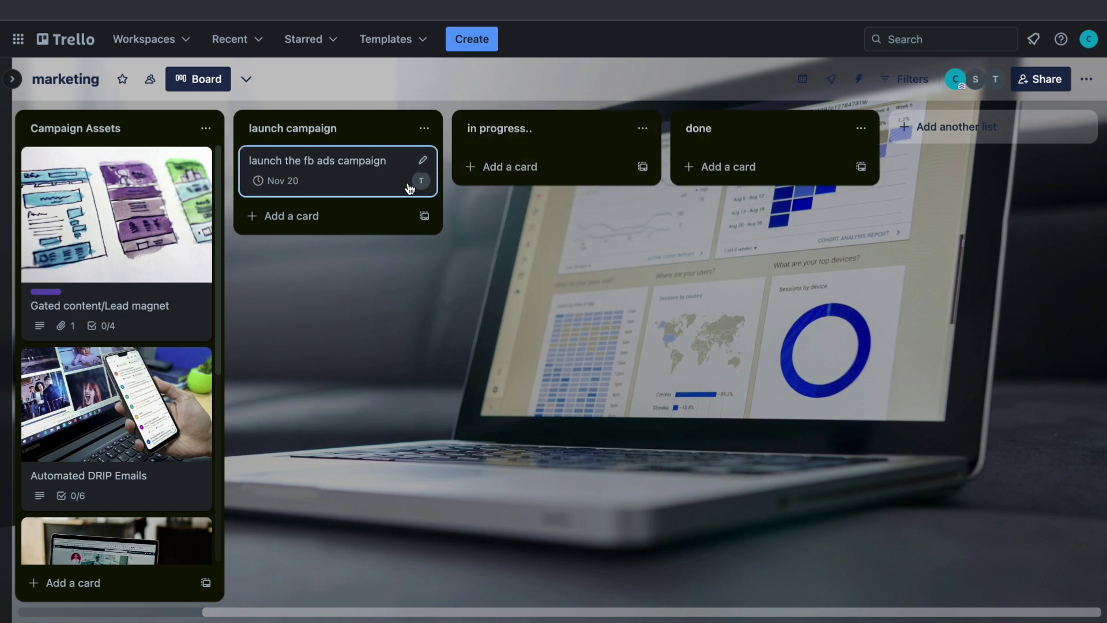
Step: Try the fb ads card in 'in progress..', return it to launch campaign, and review its details
drag(312, 171, 721, 226)
drag(767, 181, 340, 179)
click(317, 168)
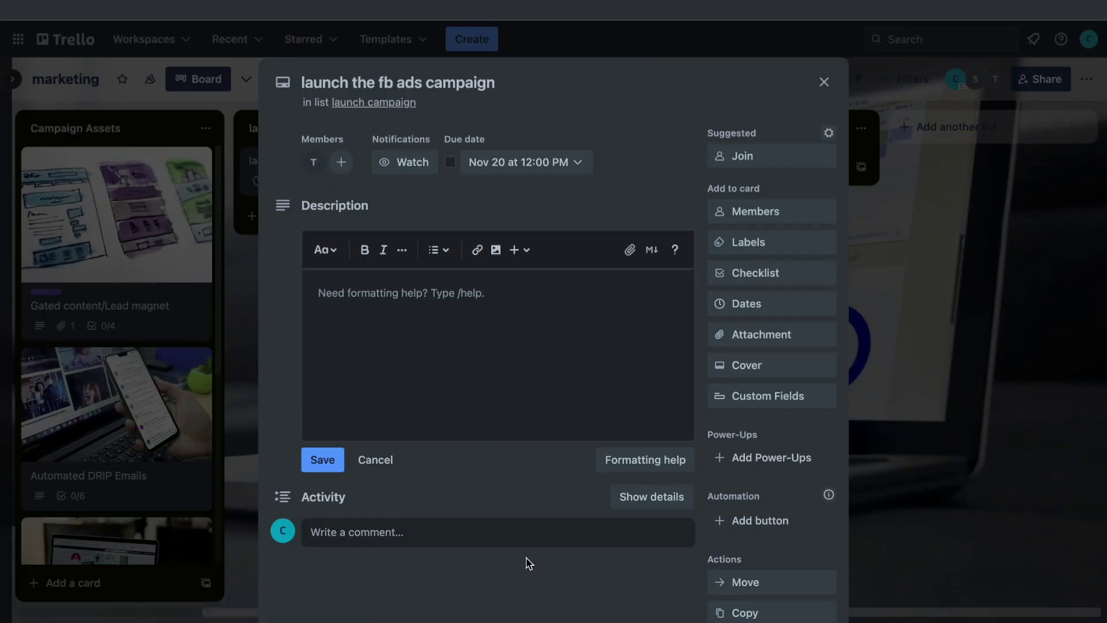
scroll(467, 422, down, 1)
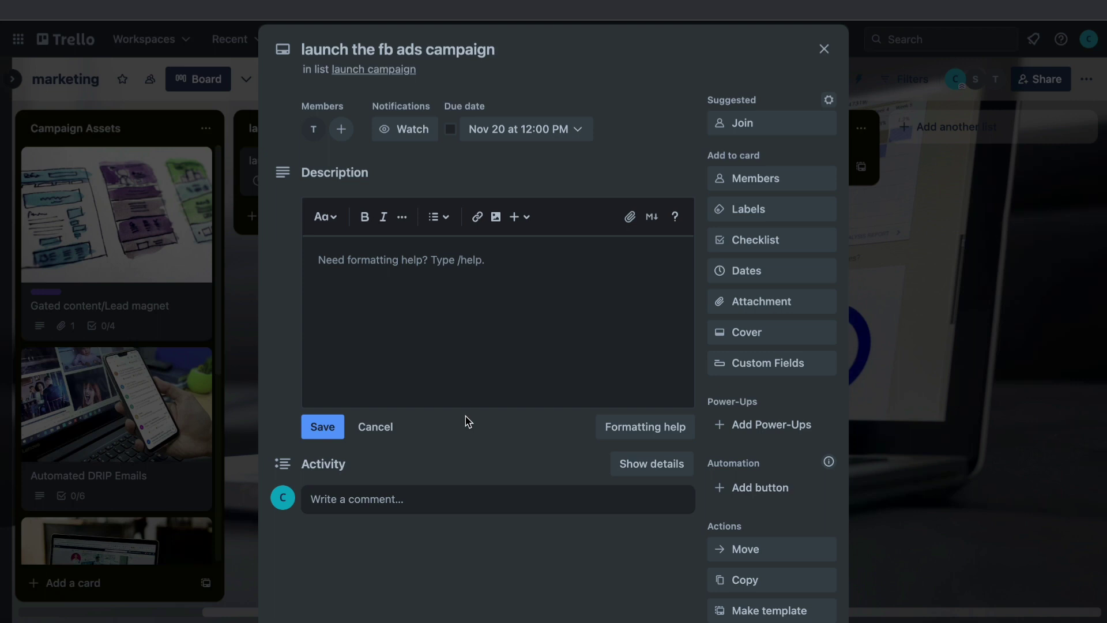
click(827, 49)
Step: Move the fb ads card into done and confirm it shows 'in list done'
drag(361, 180, 742, 166)
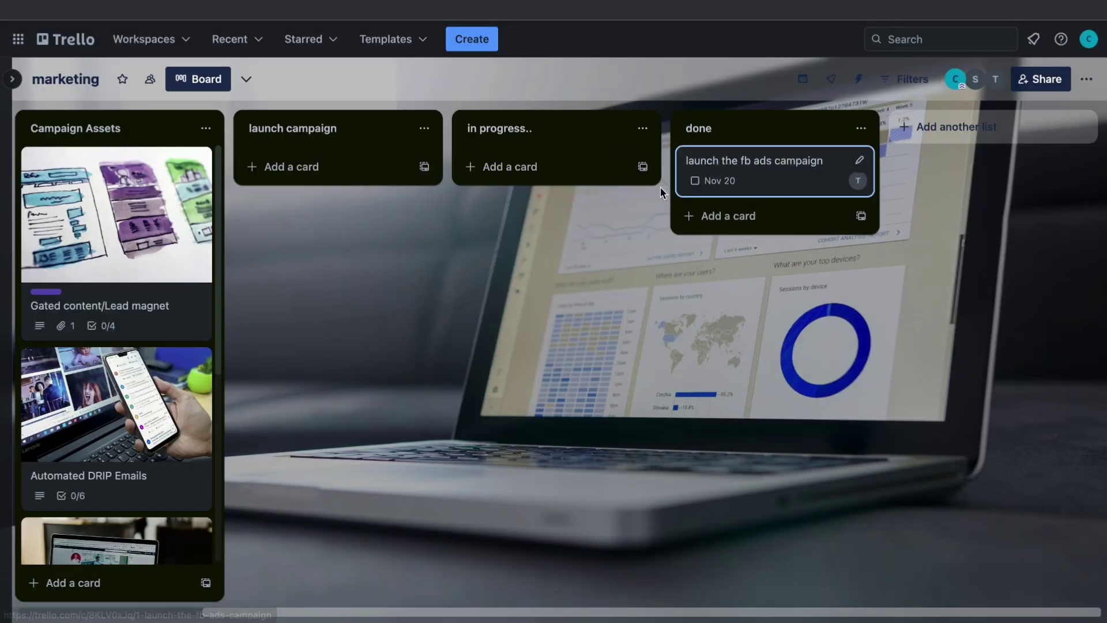
click(741, 161)
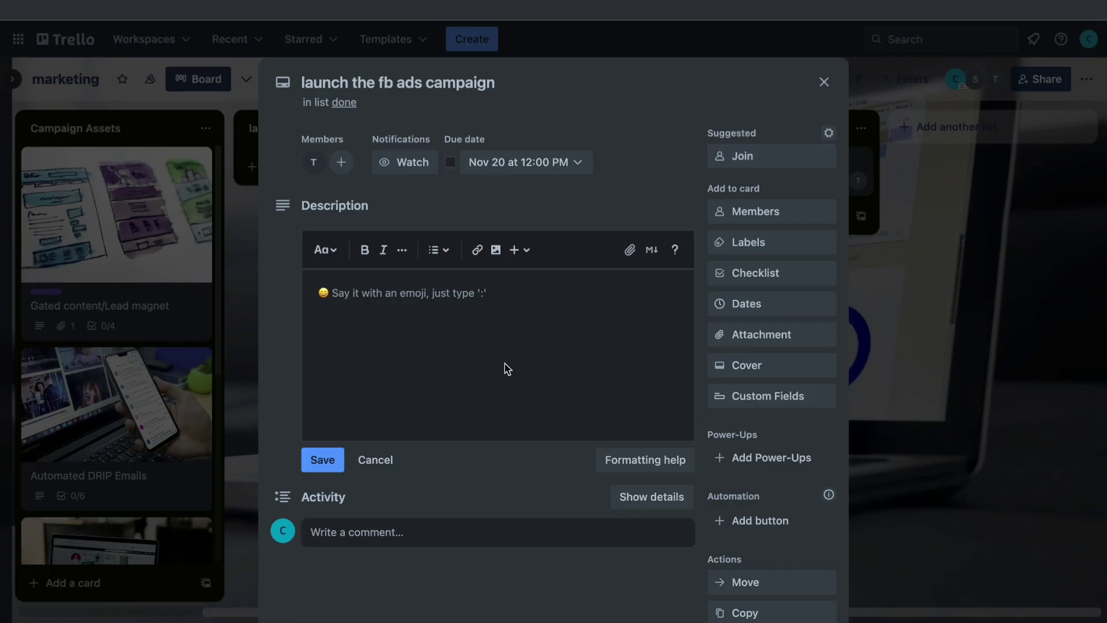
click(825, 83)
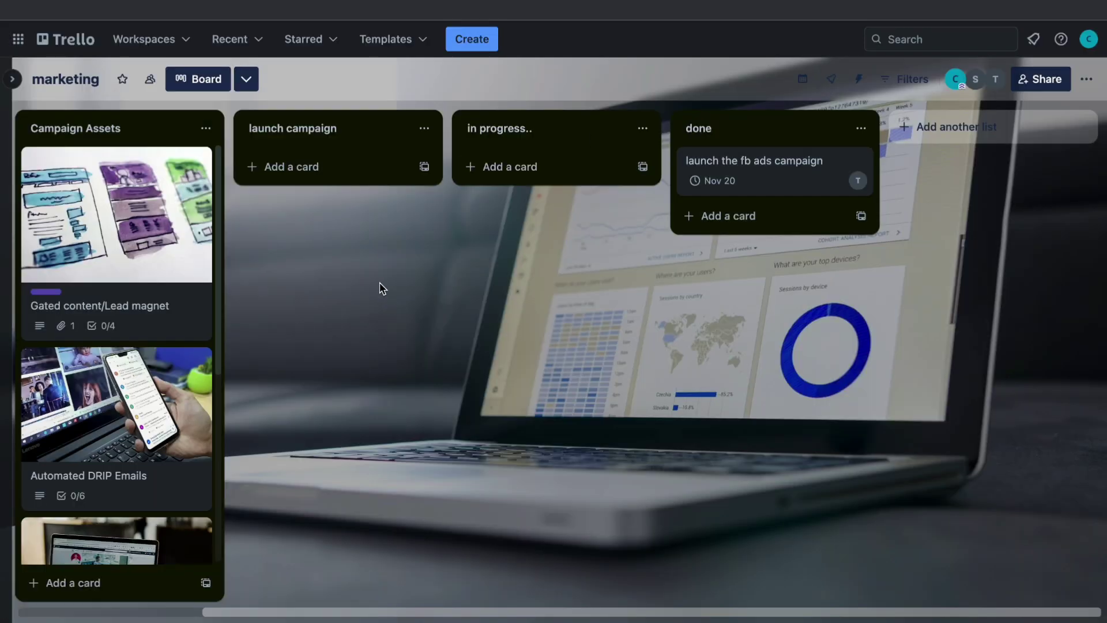
click(251, 82)
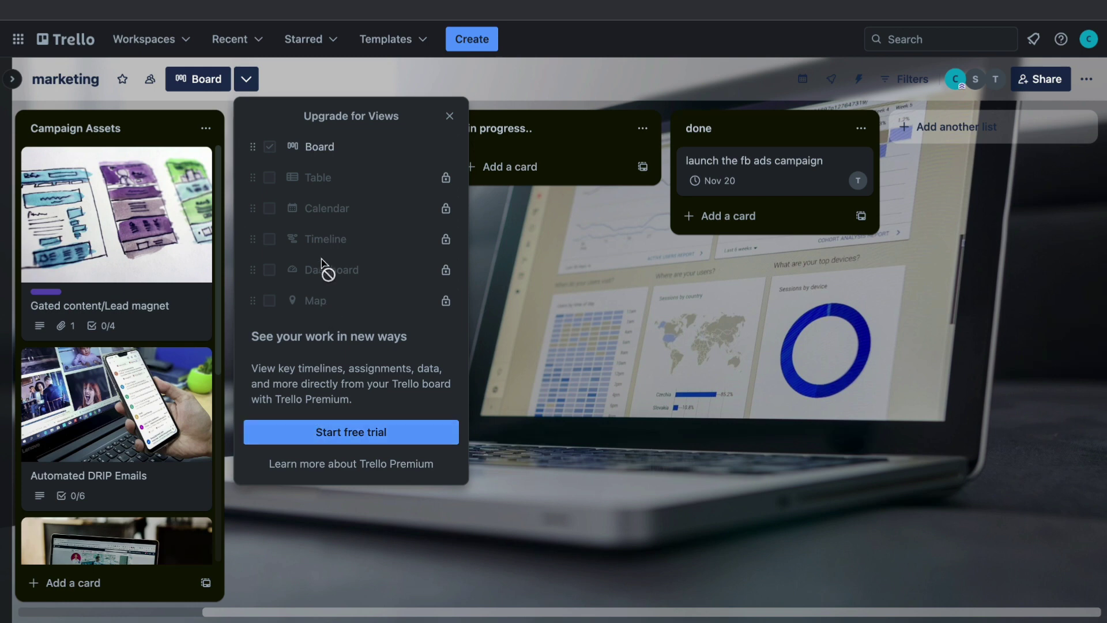
key(Escape)
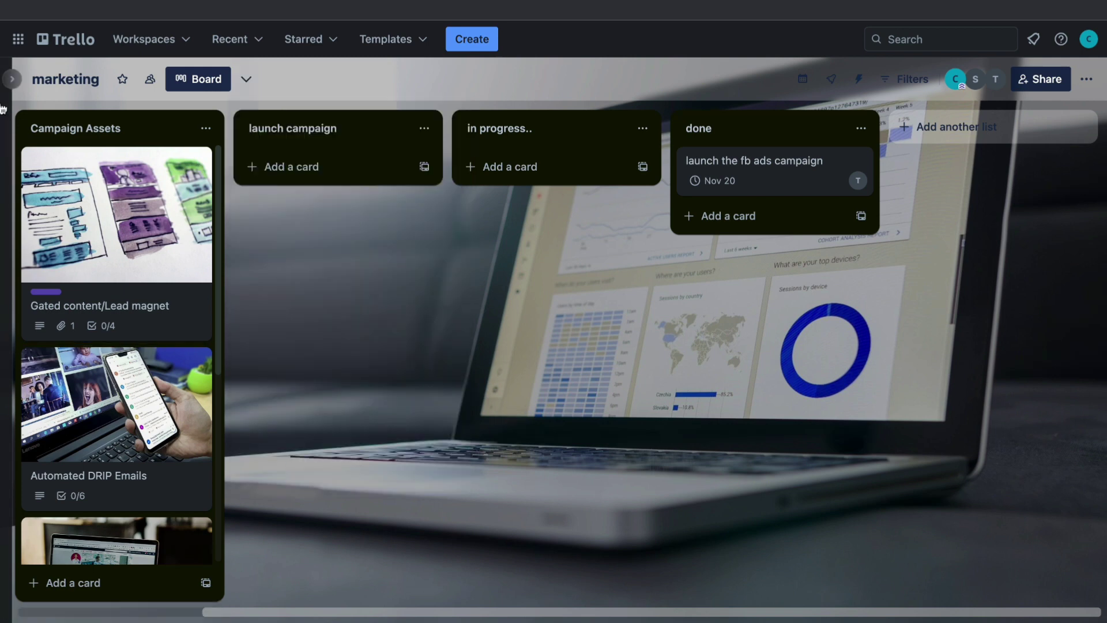
Step: Expand the workspace sidebar and show the Create menu's board, template and workspace options
click(12, 79)
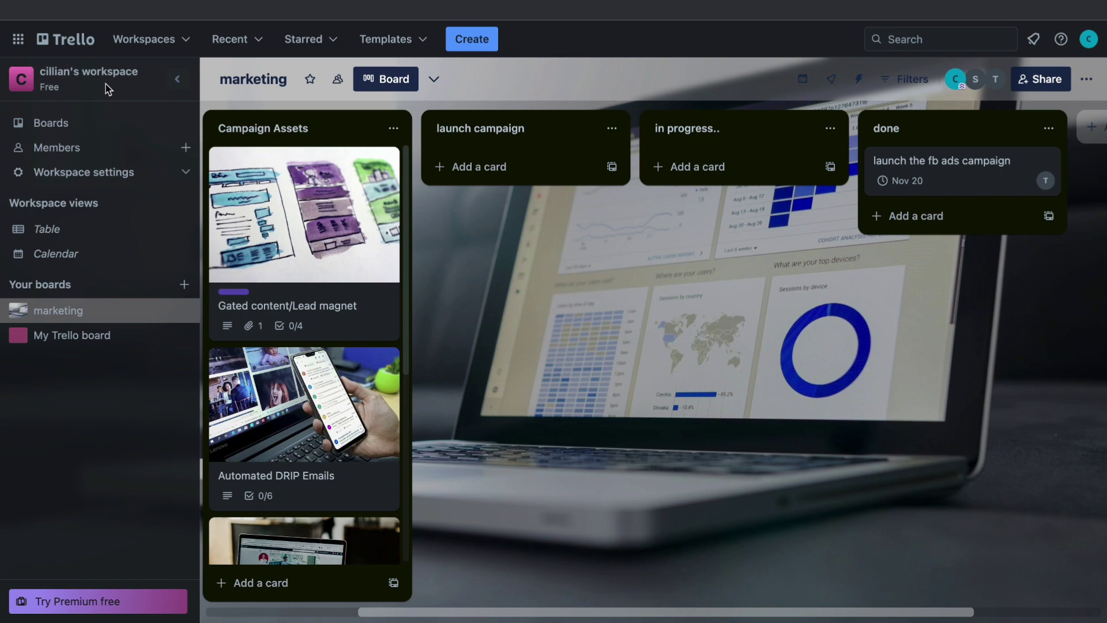
click(477, 49)
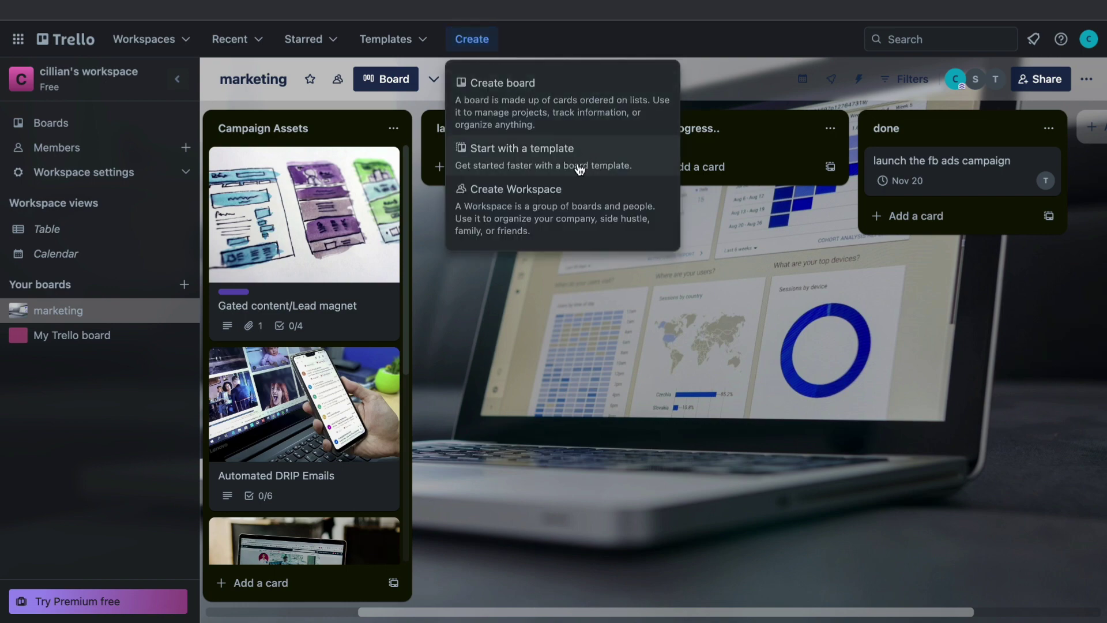
Step: Create a Sales CRM workspace named 'number 2', skipping member invitations
click(491, 212)
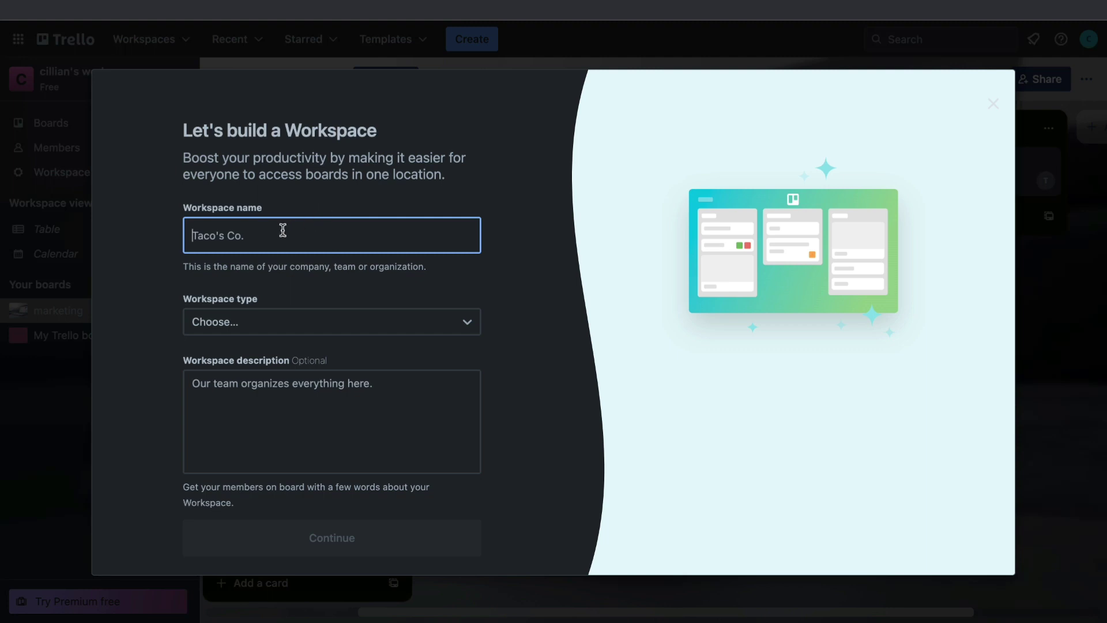
text(number 2)
click(251, 322)
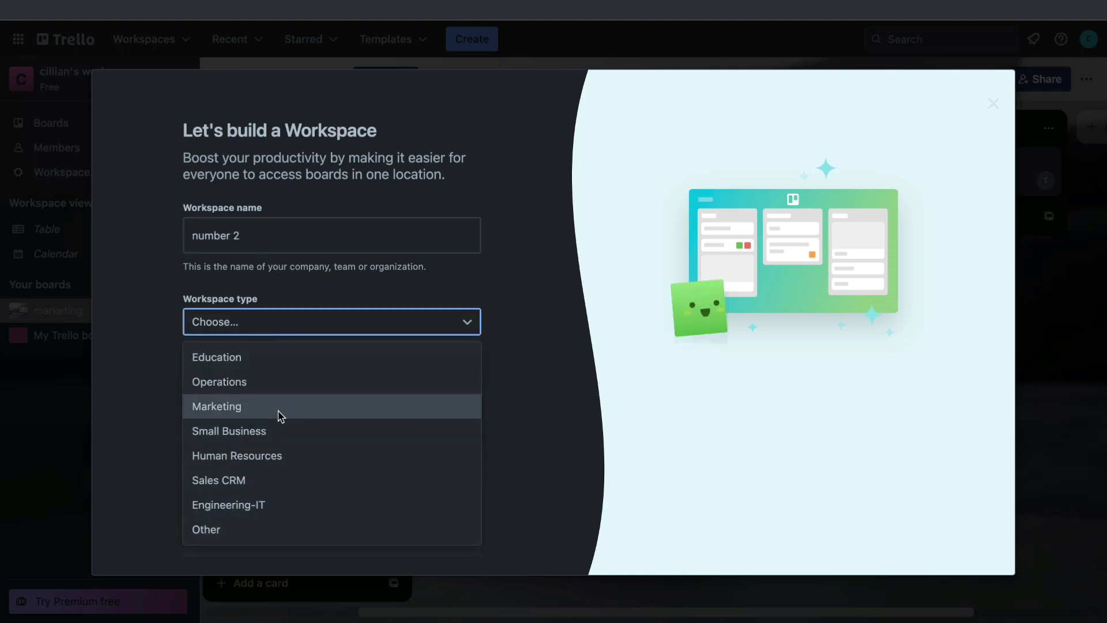
click(275, 442)
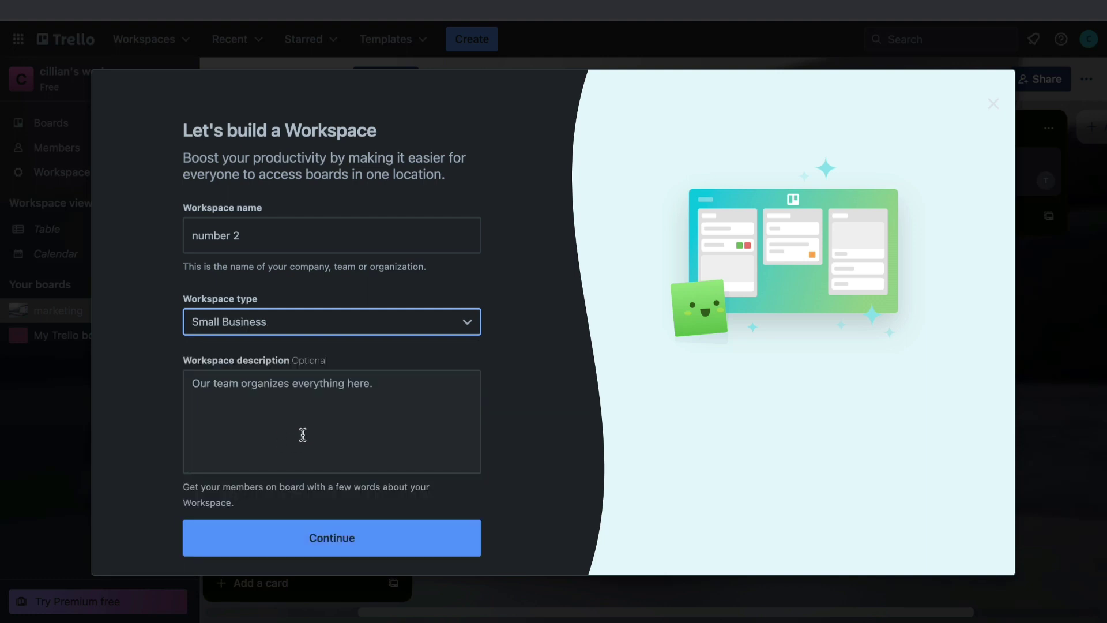
click(268, 330)
click(268, 482)
click(315, 531)
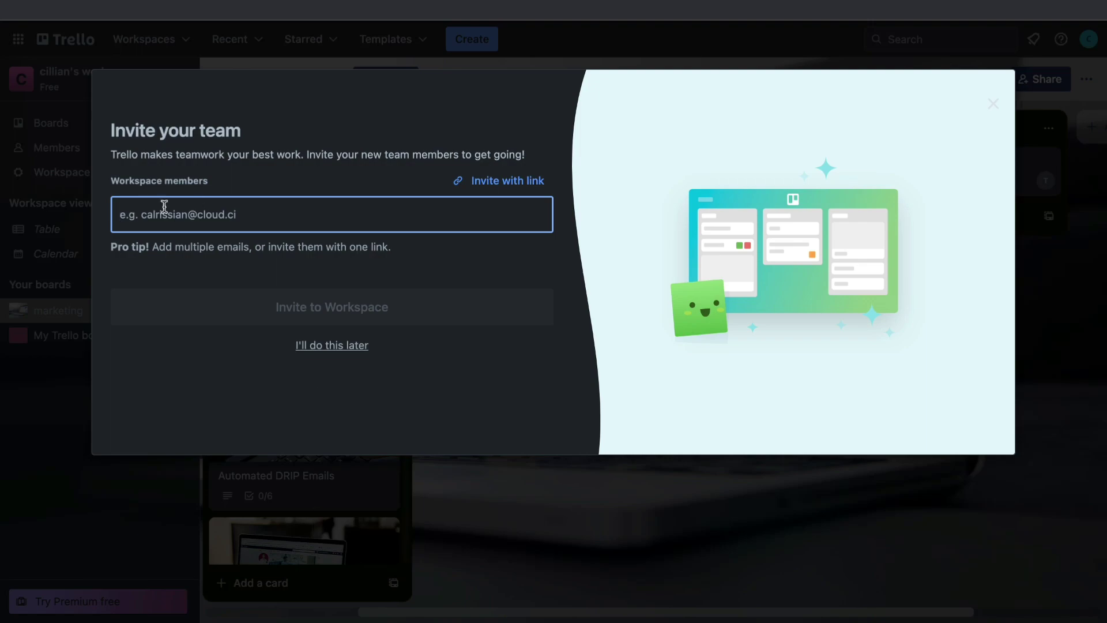
click(328, 348)
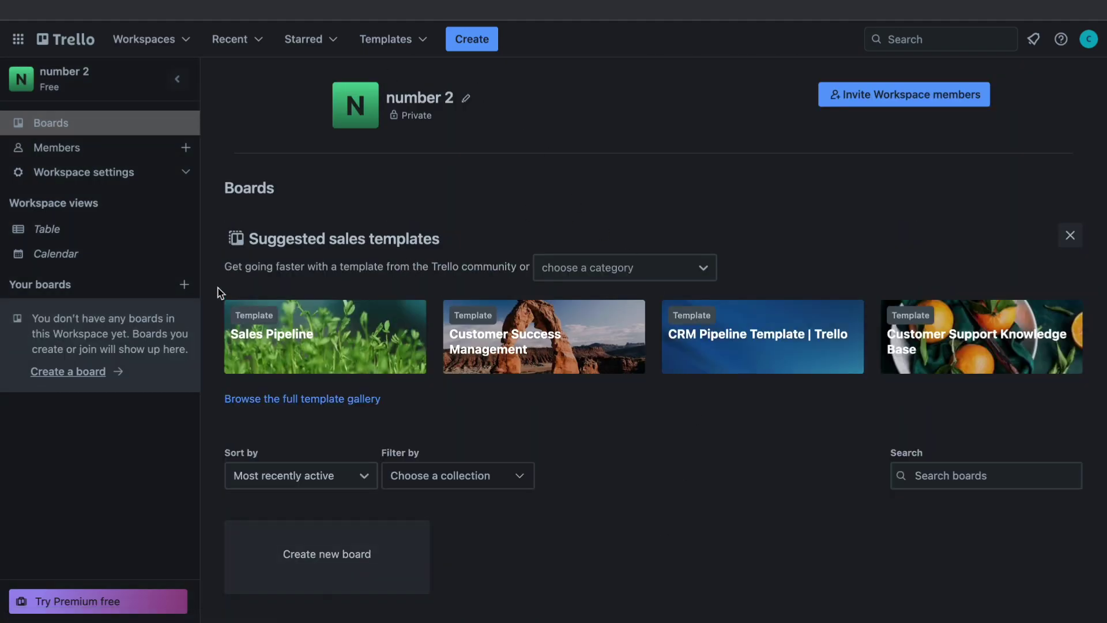
Step: Start a new board and choose the light blue background
click(185, 285)
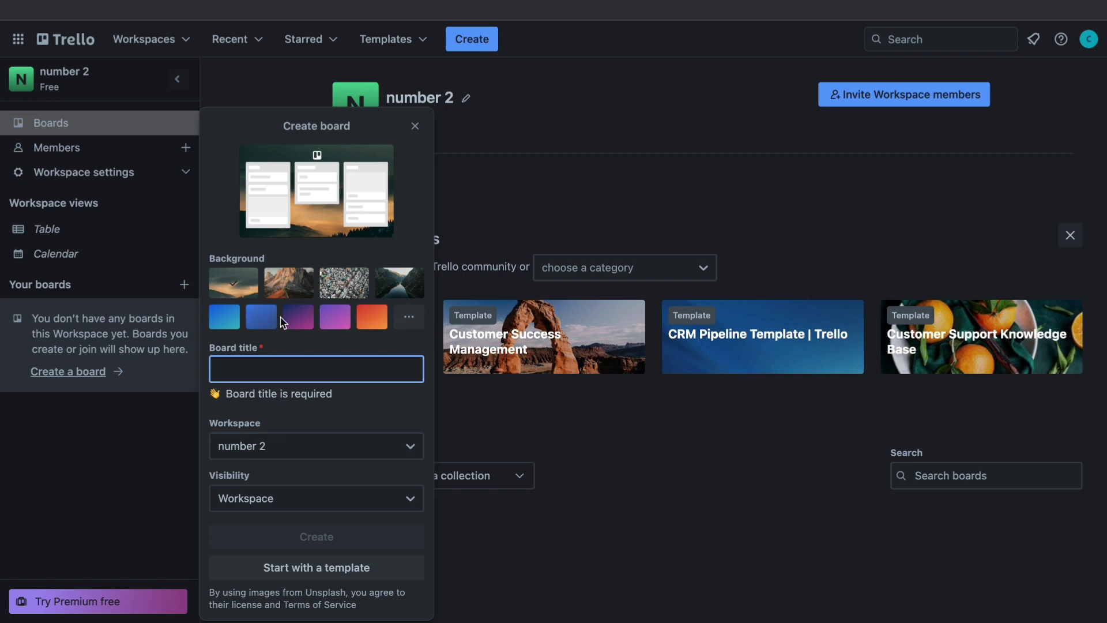
click(295, 324)
click(334, 318)
click(372, 318)
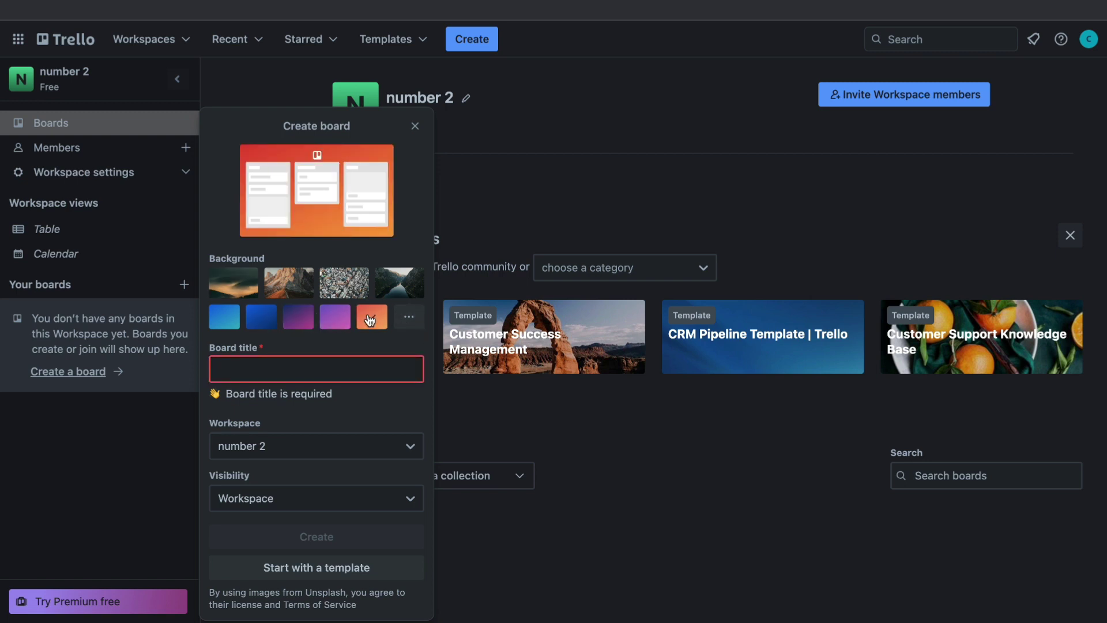
click(259, 323)
click(222, 323)
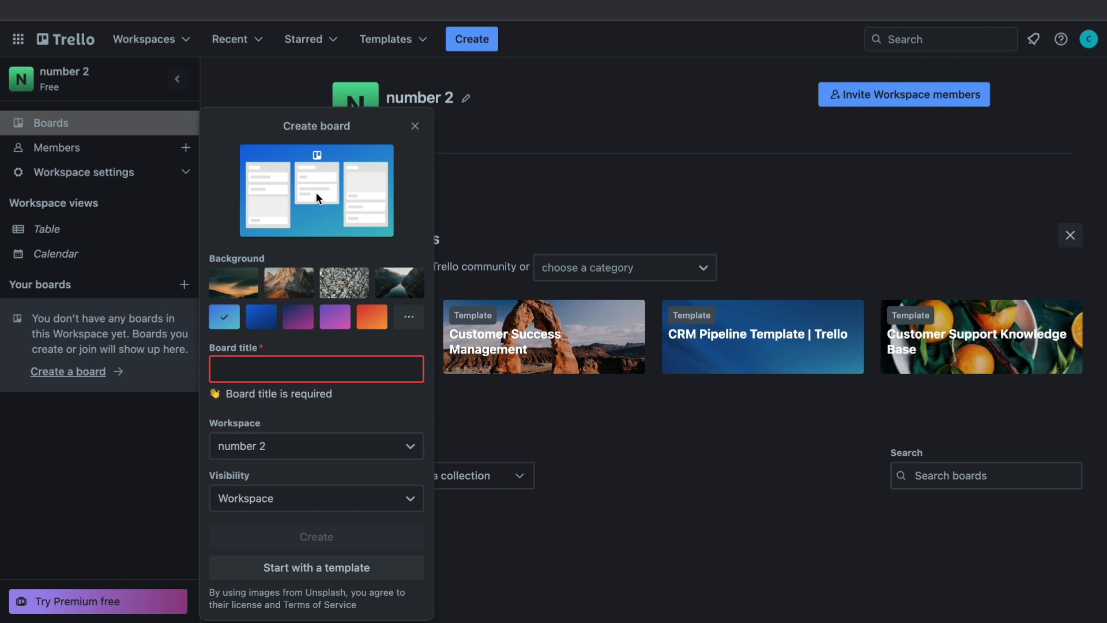
Step: Title the board 'marketing number 2', keep Workspace visibility, and create it
click(316, 370)
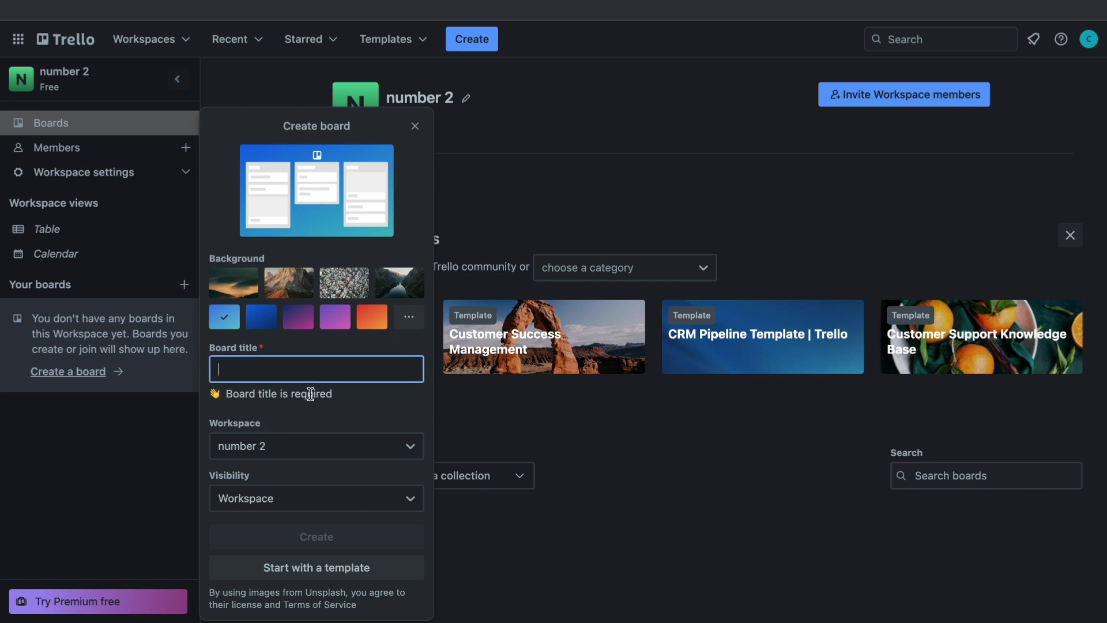
text(marketing number 2)
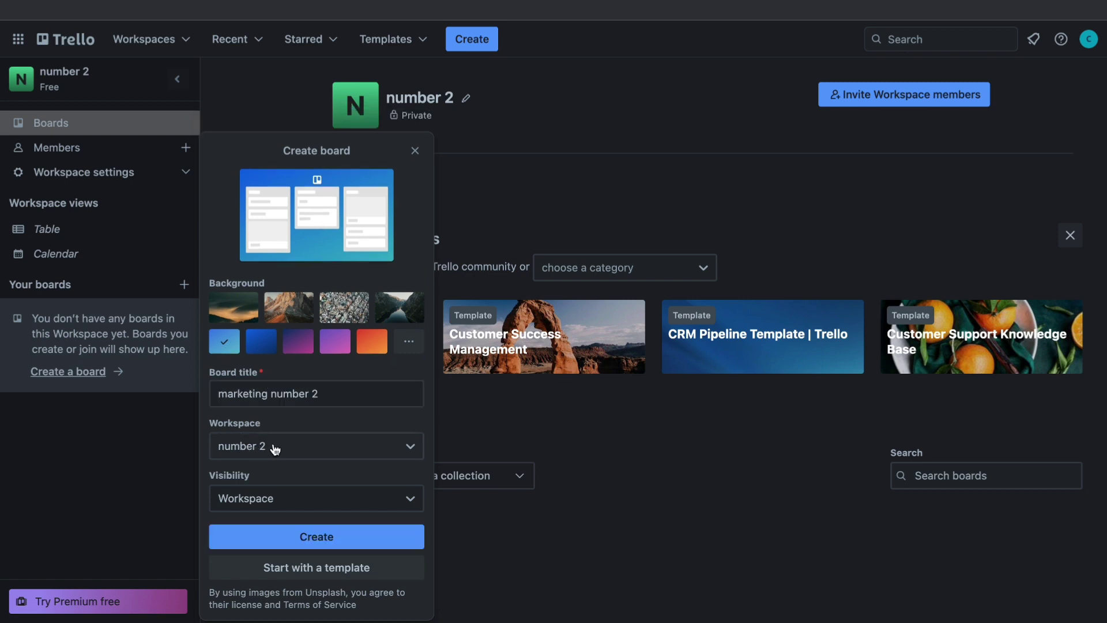
click(214, 492)
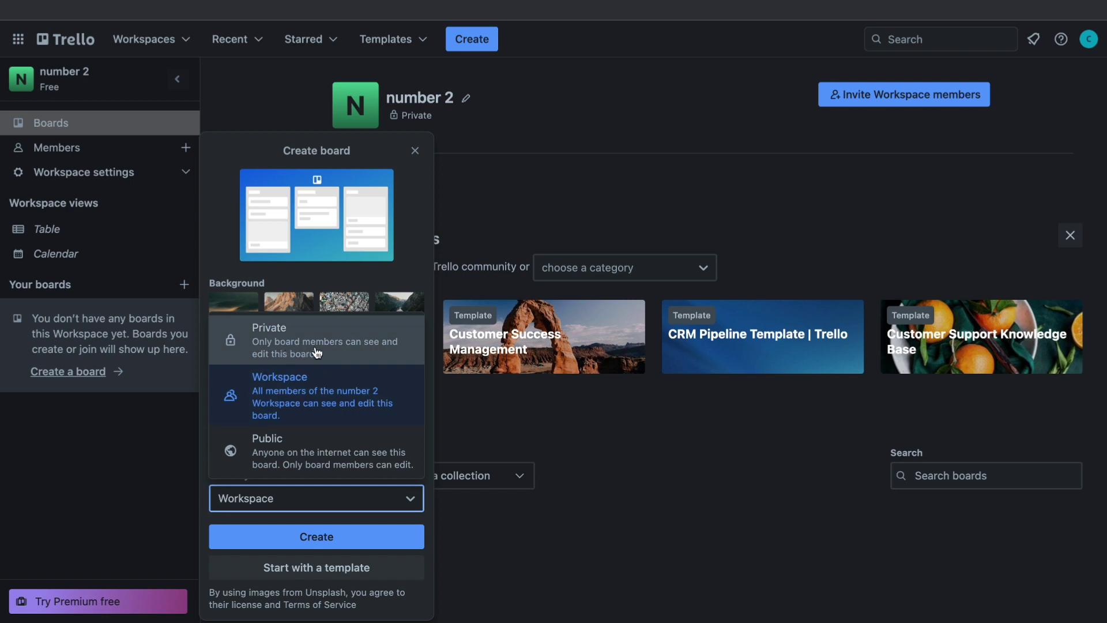
click(317, 392)
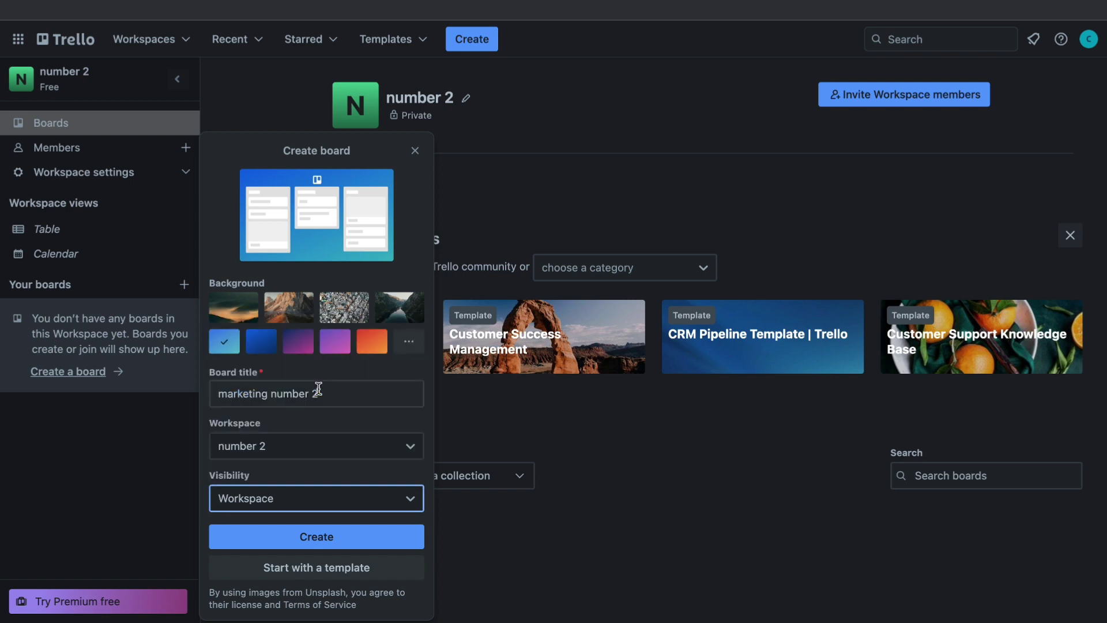
click(316, 536)
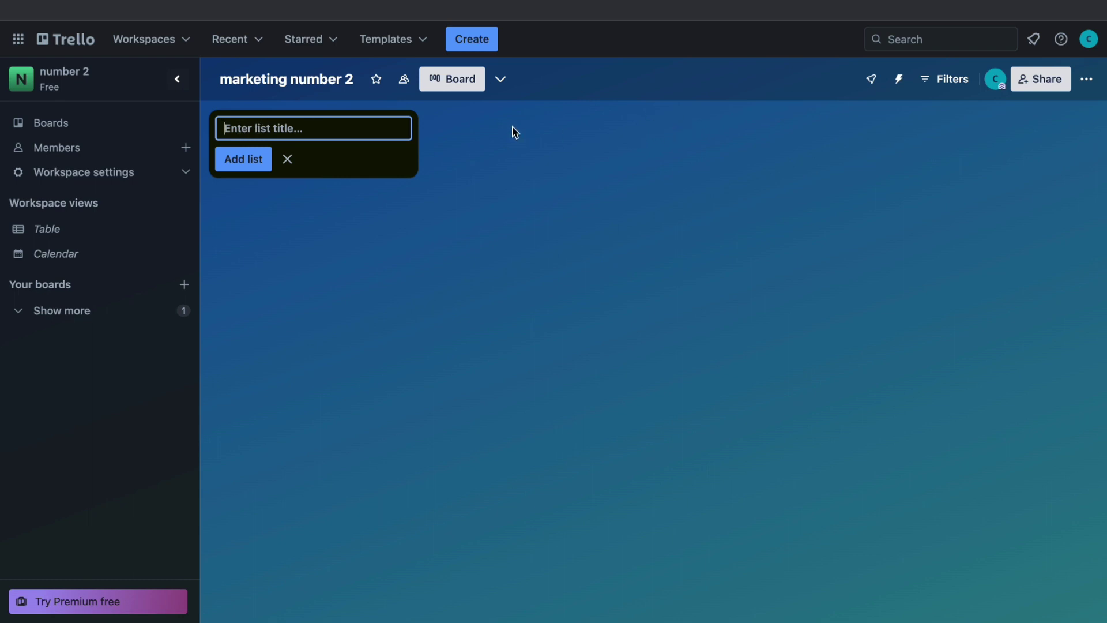
Step: Add the lists 'leads', 'meeting booked' and 'clients' to the board
text(leads)
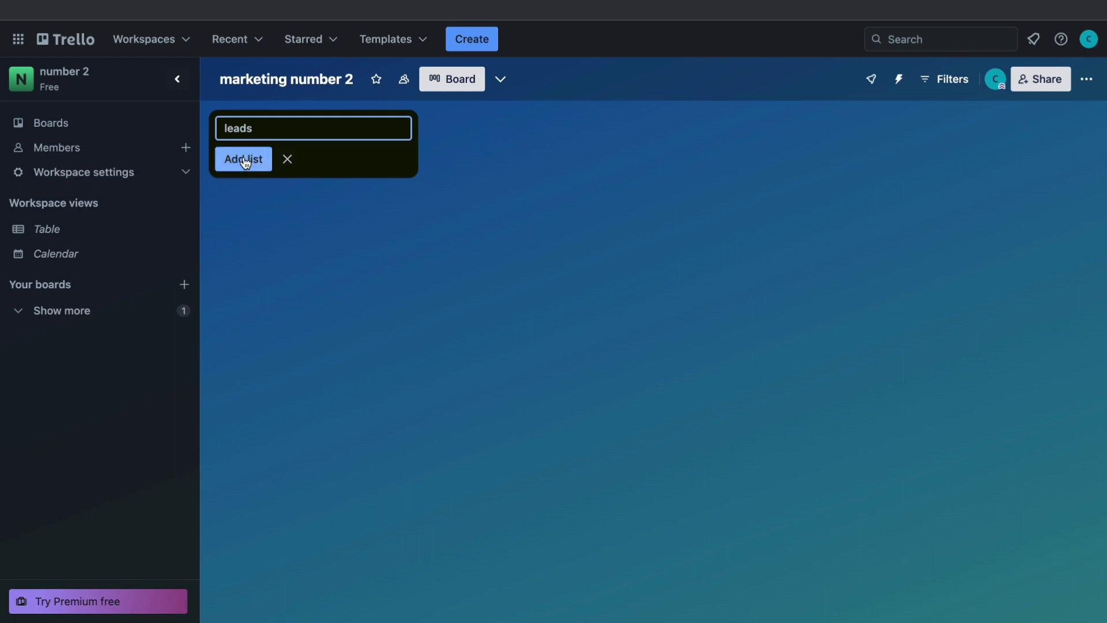
click(245, 159)
text(meeting booked)
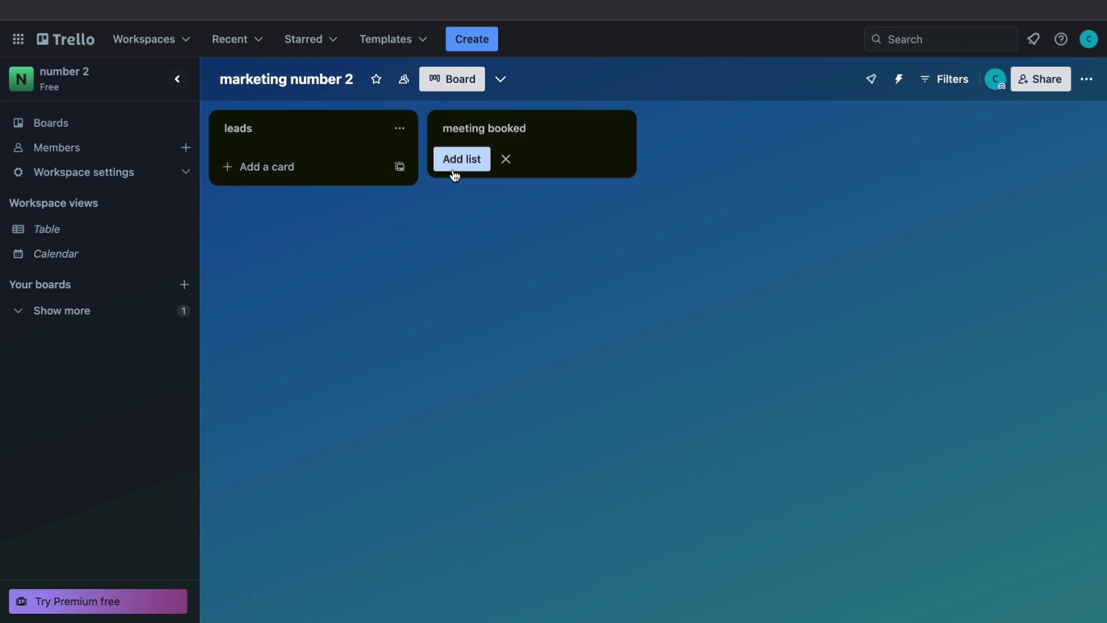
click(456, 164)
text(clients)
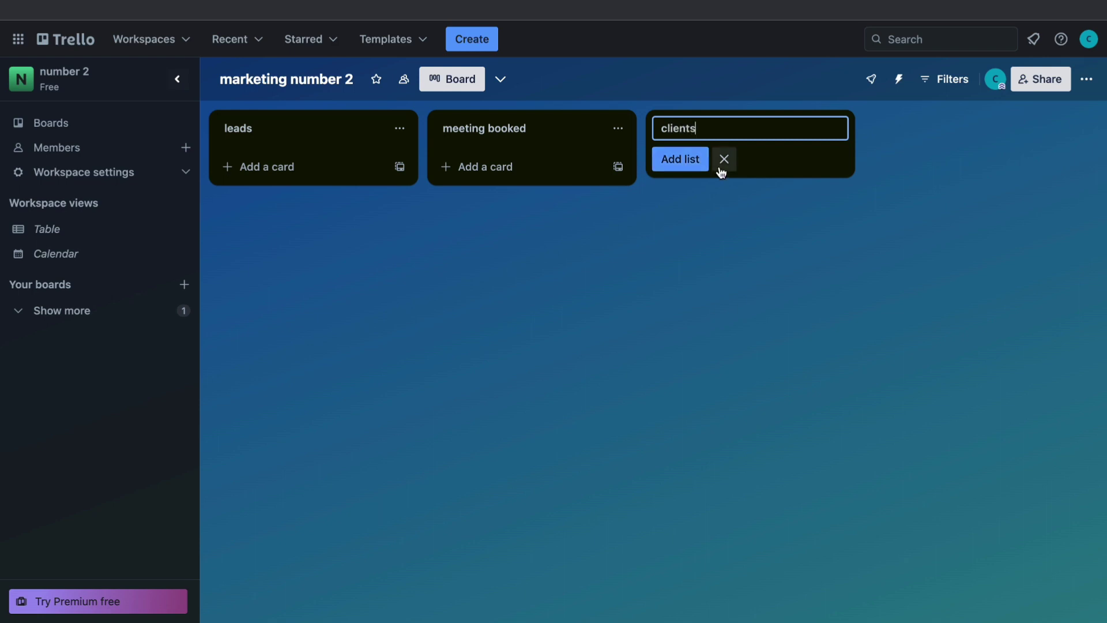
key(Return)
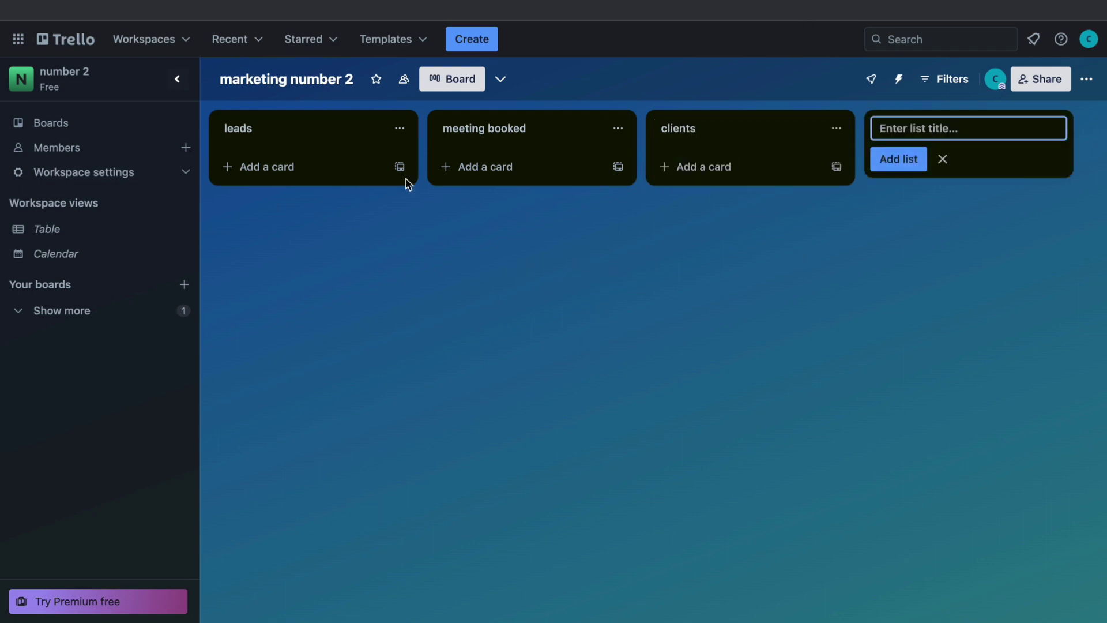
click(257, 167)
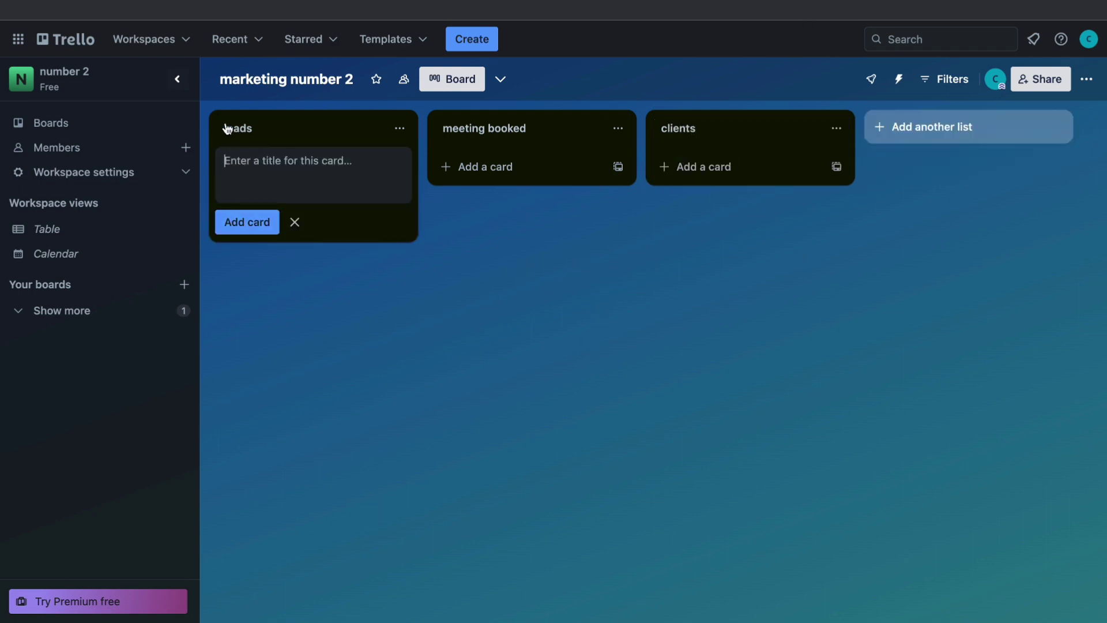
Step: Add a 'mark' card to leads with the description 'mark'
text(mark)
key(Return)
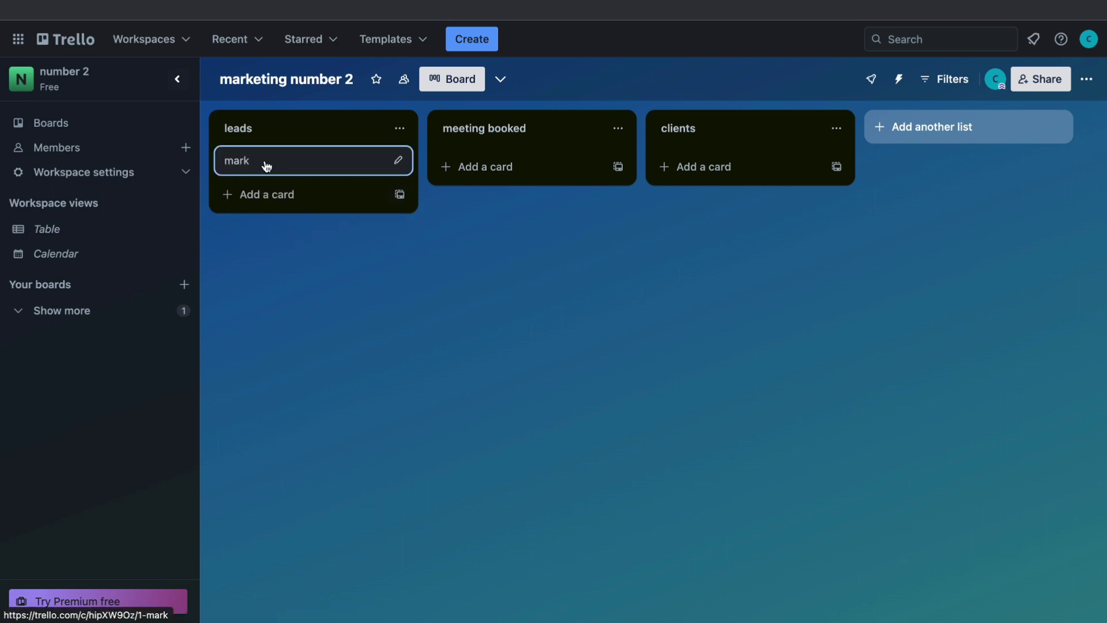
click(266, 166)
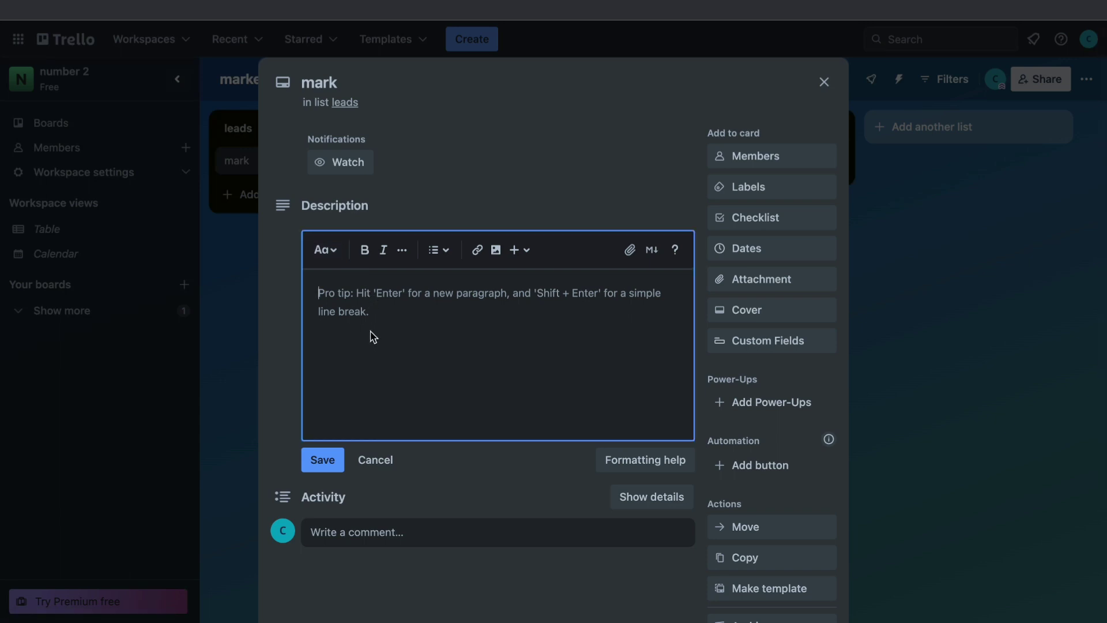
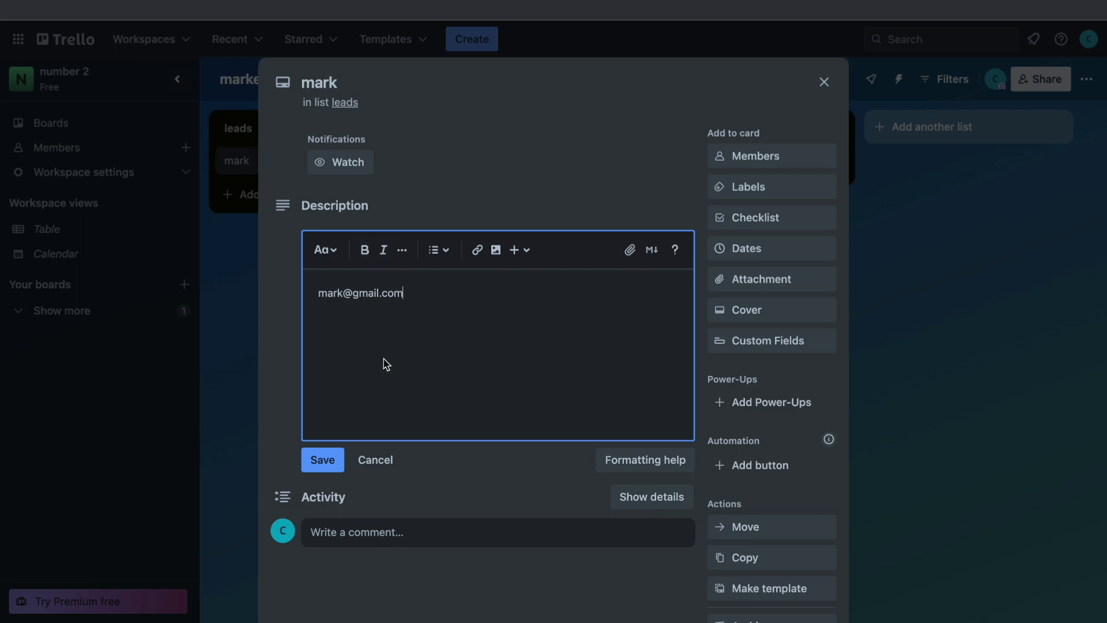
key(Escape)
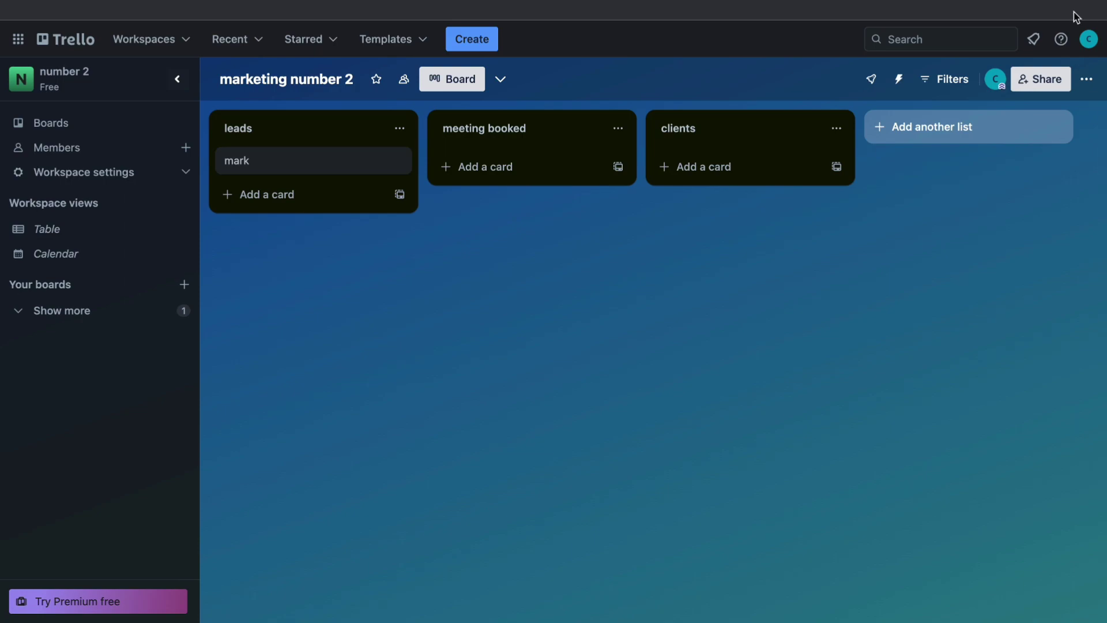
Step: Star the marketing number 2 board and confirm it appears under Starred boards
click(1038, 81)
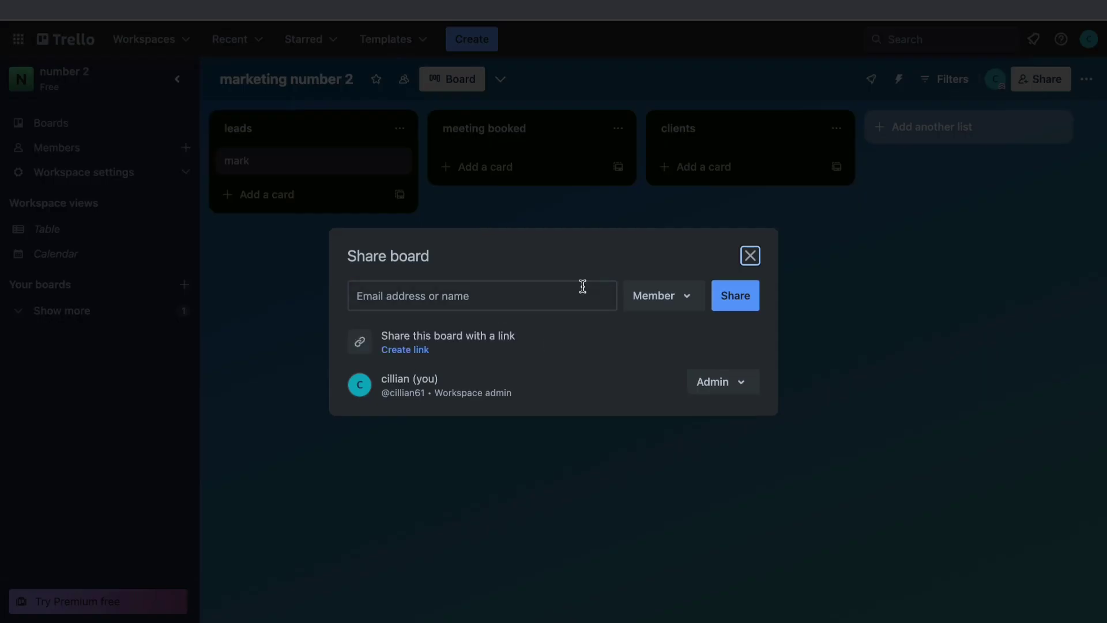
click(750, 261)
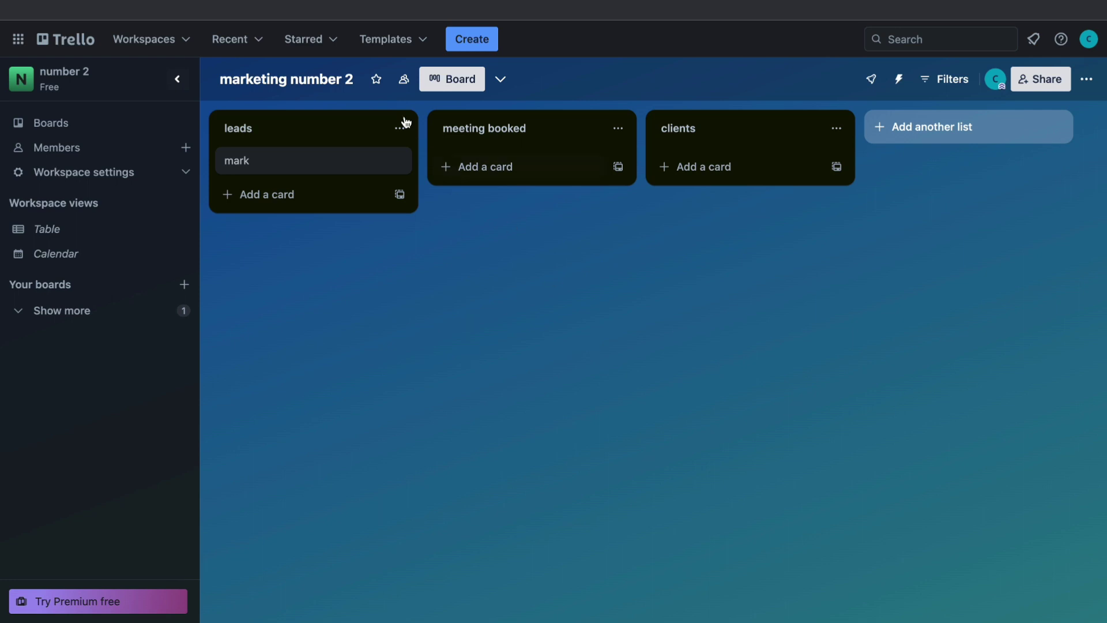
click(376, 80)
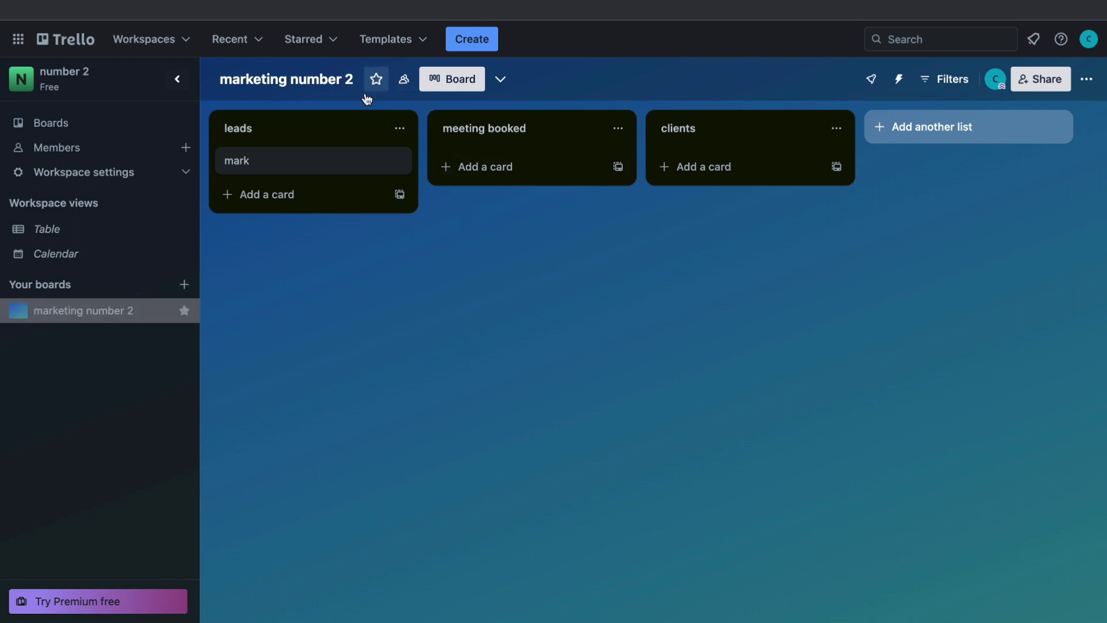
click(302, 46)
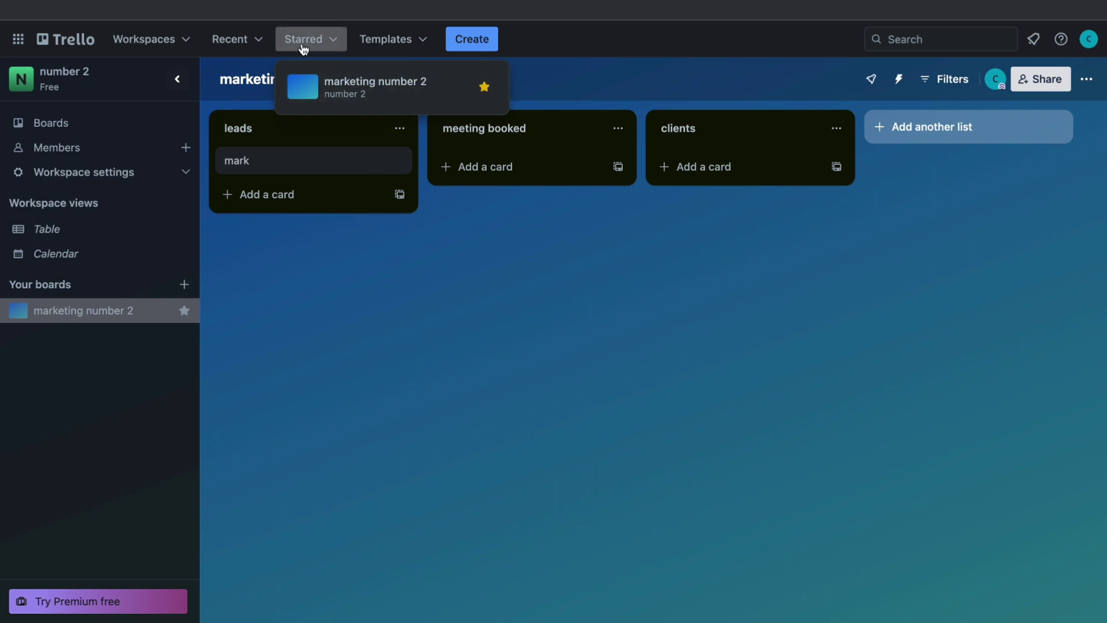
click(332, 45)
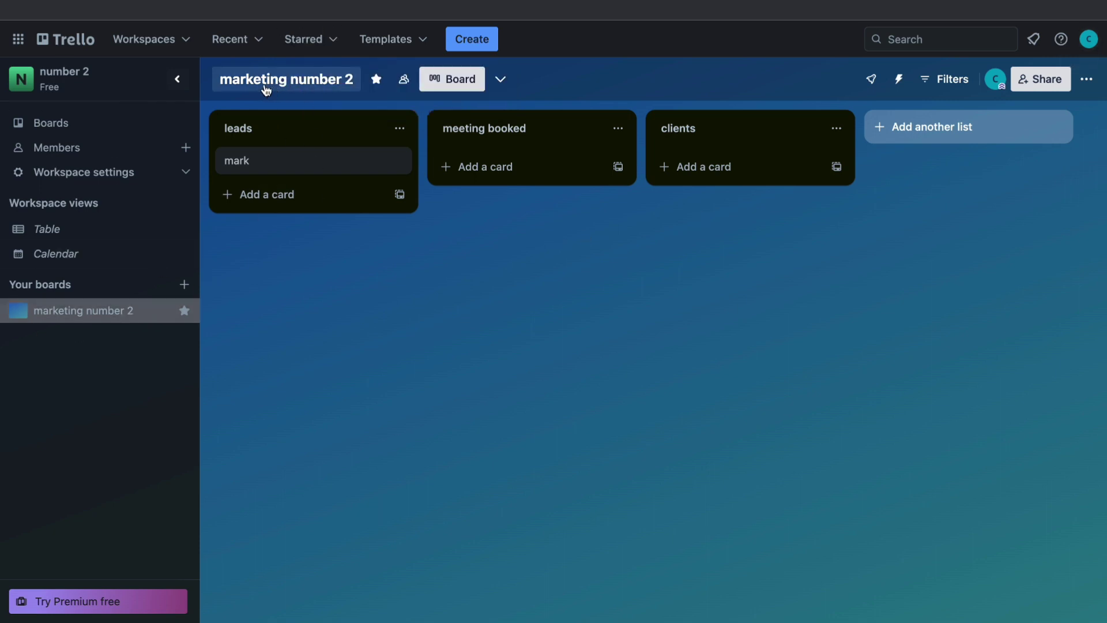
Step: Set the Trello interface theme to Light
click(1089, 39)
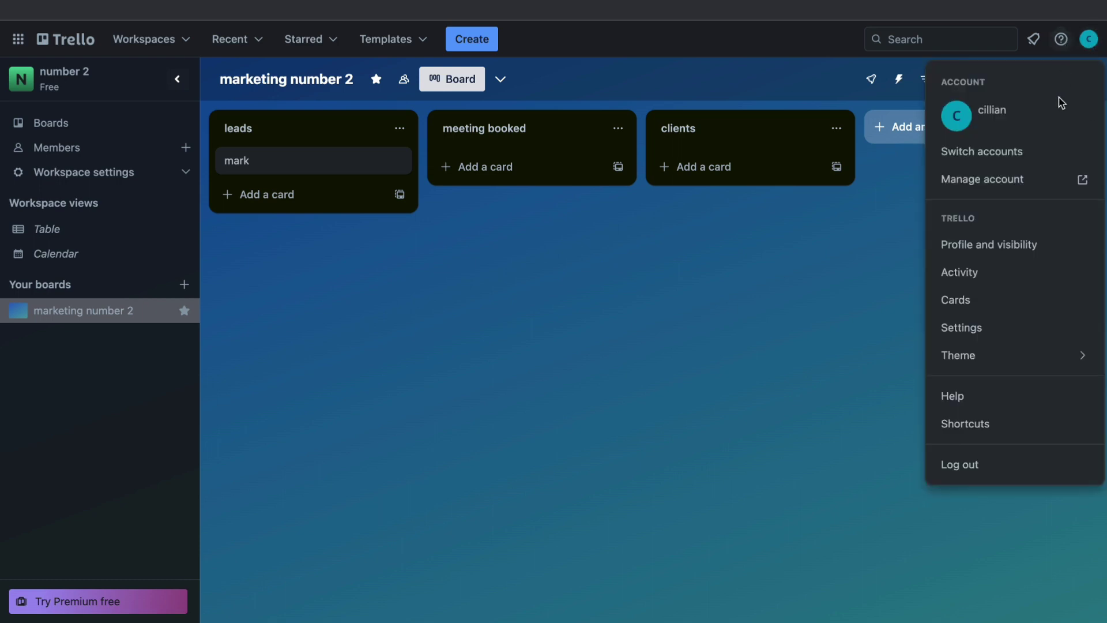
mouse_move(966, 357)
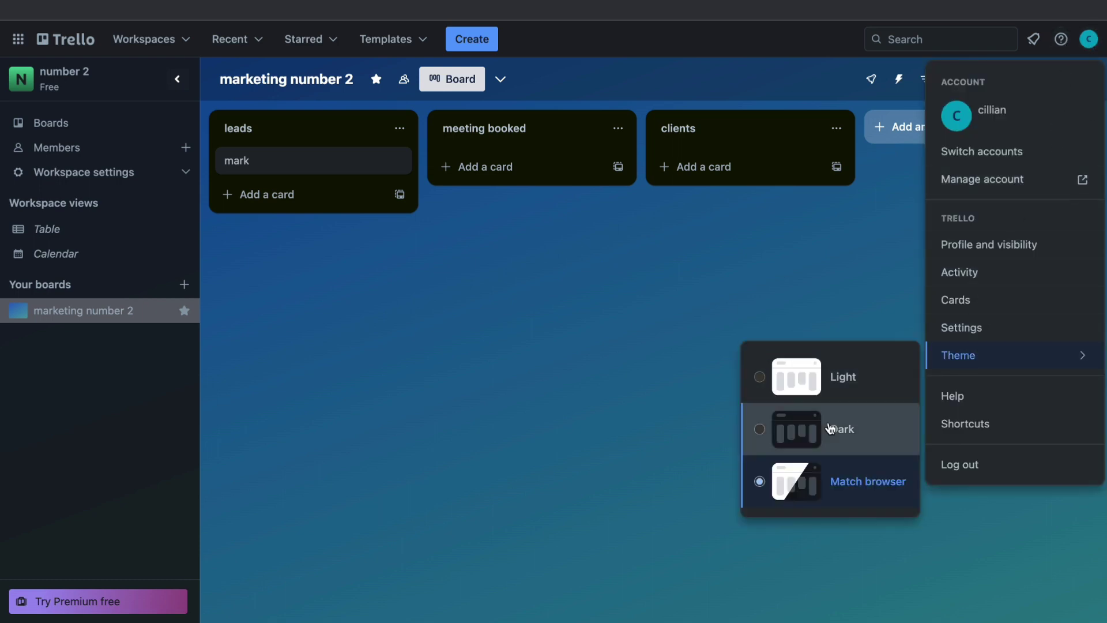
click(752, 431)
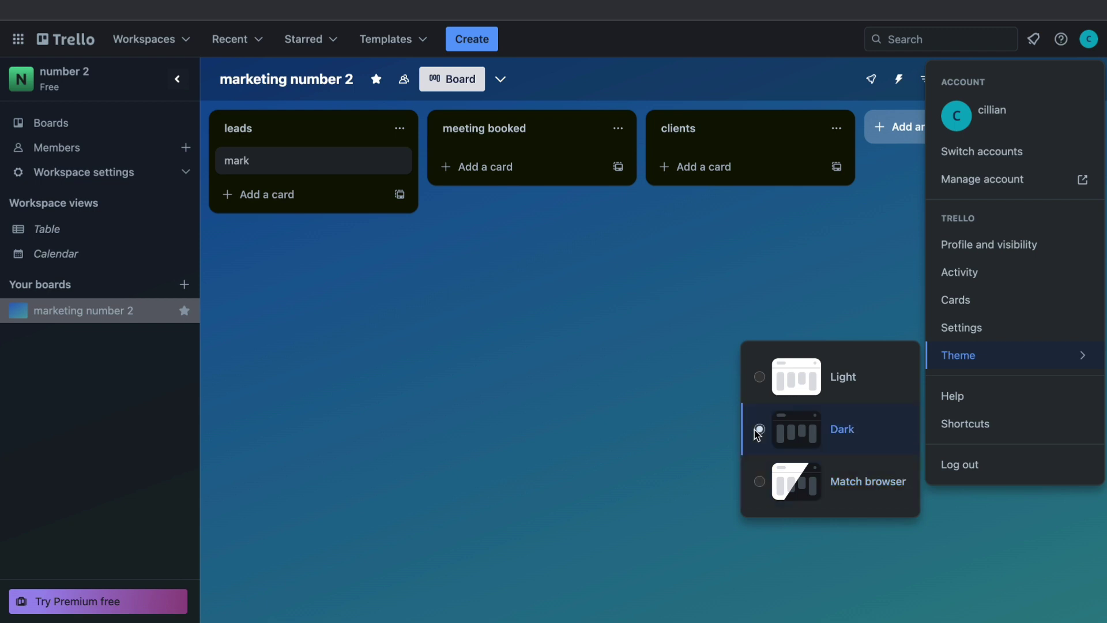
click(756, 376)
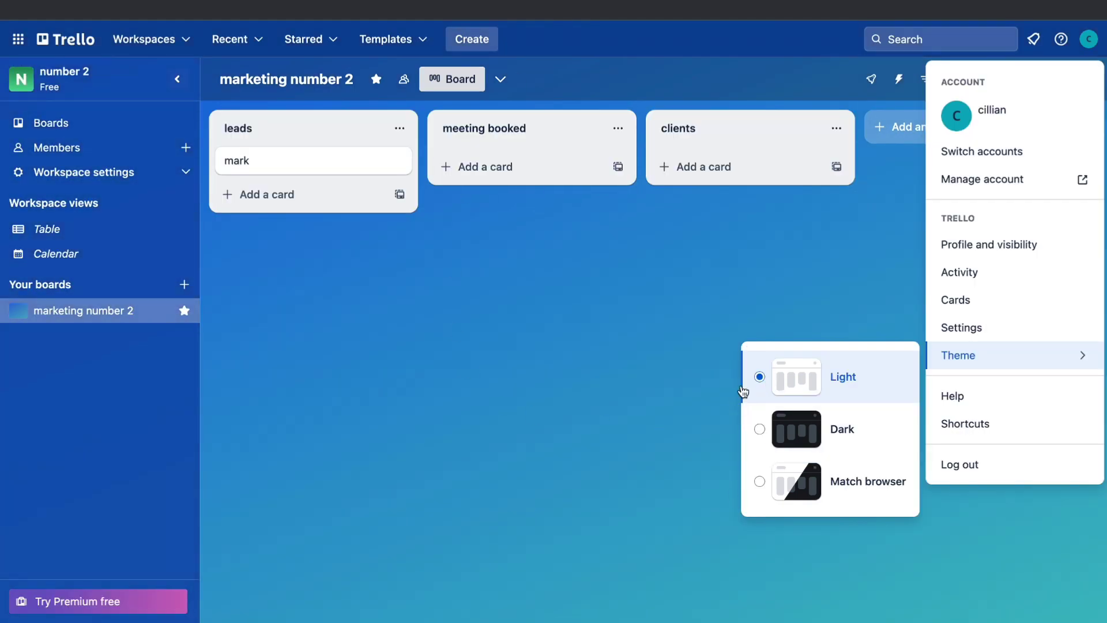